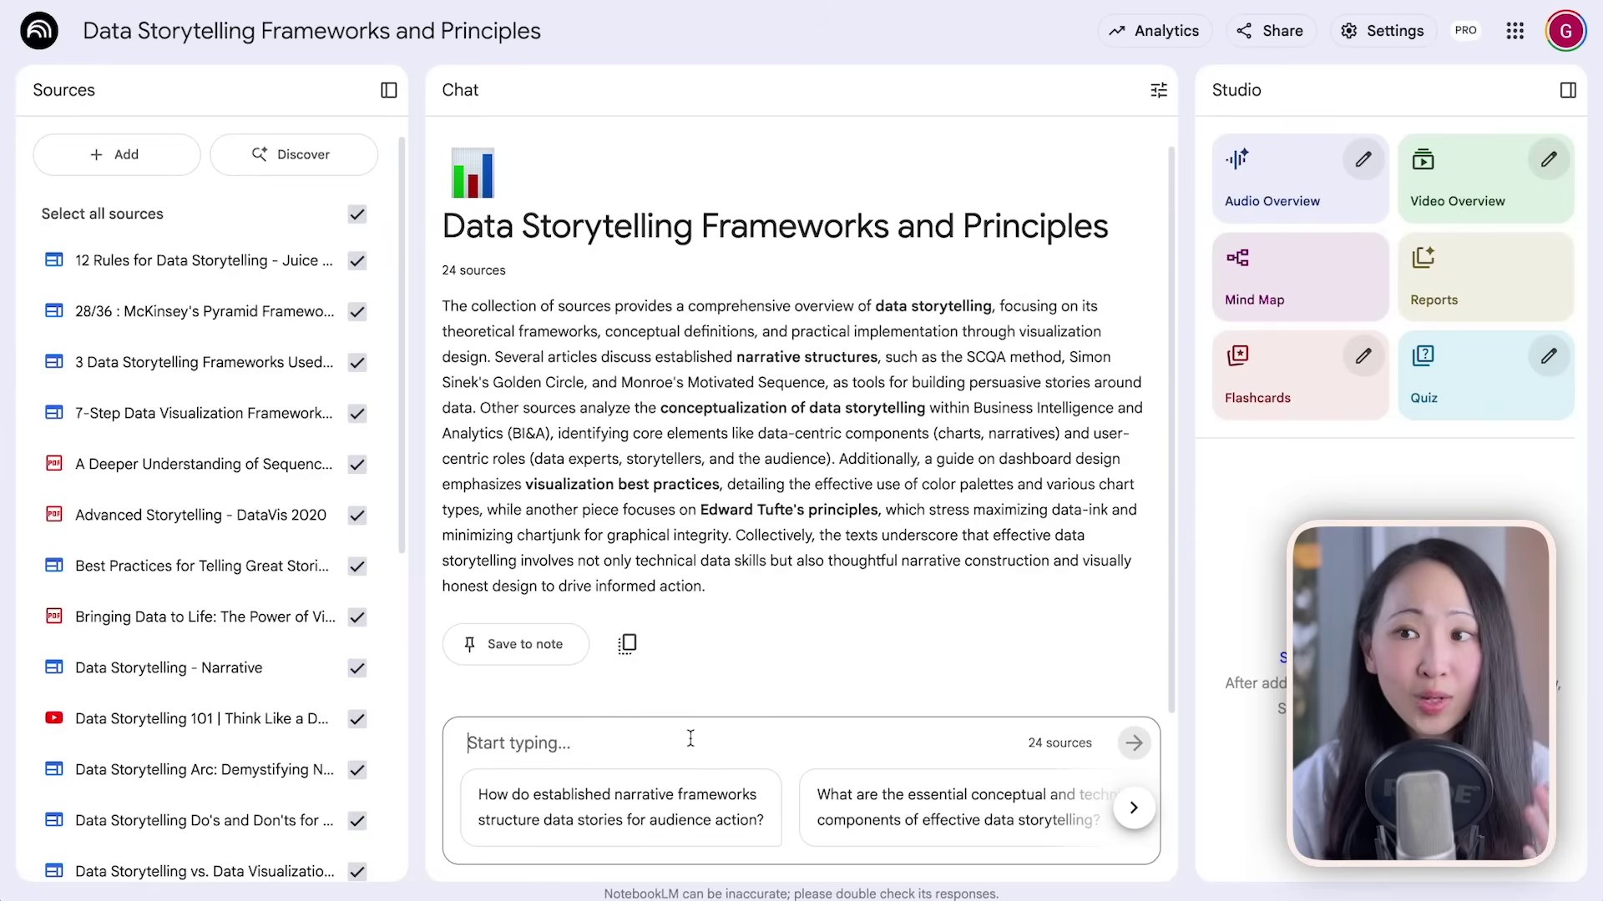
# Step: Ask for a "data storytelling" course curriculum with module details and no tables, and prefix the saved note's title with "course curriculum:"
pyautogui.write('Design a course curriculum about "data storytelling" (with module details). Do not use any table format.')
pyautogui.click(1132, 743)
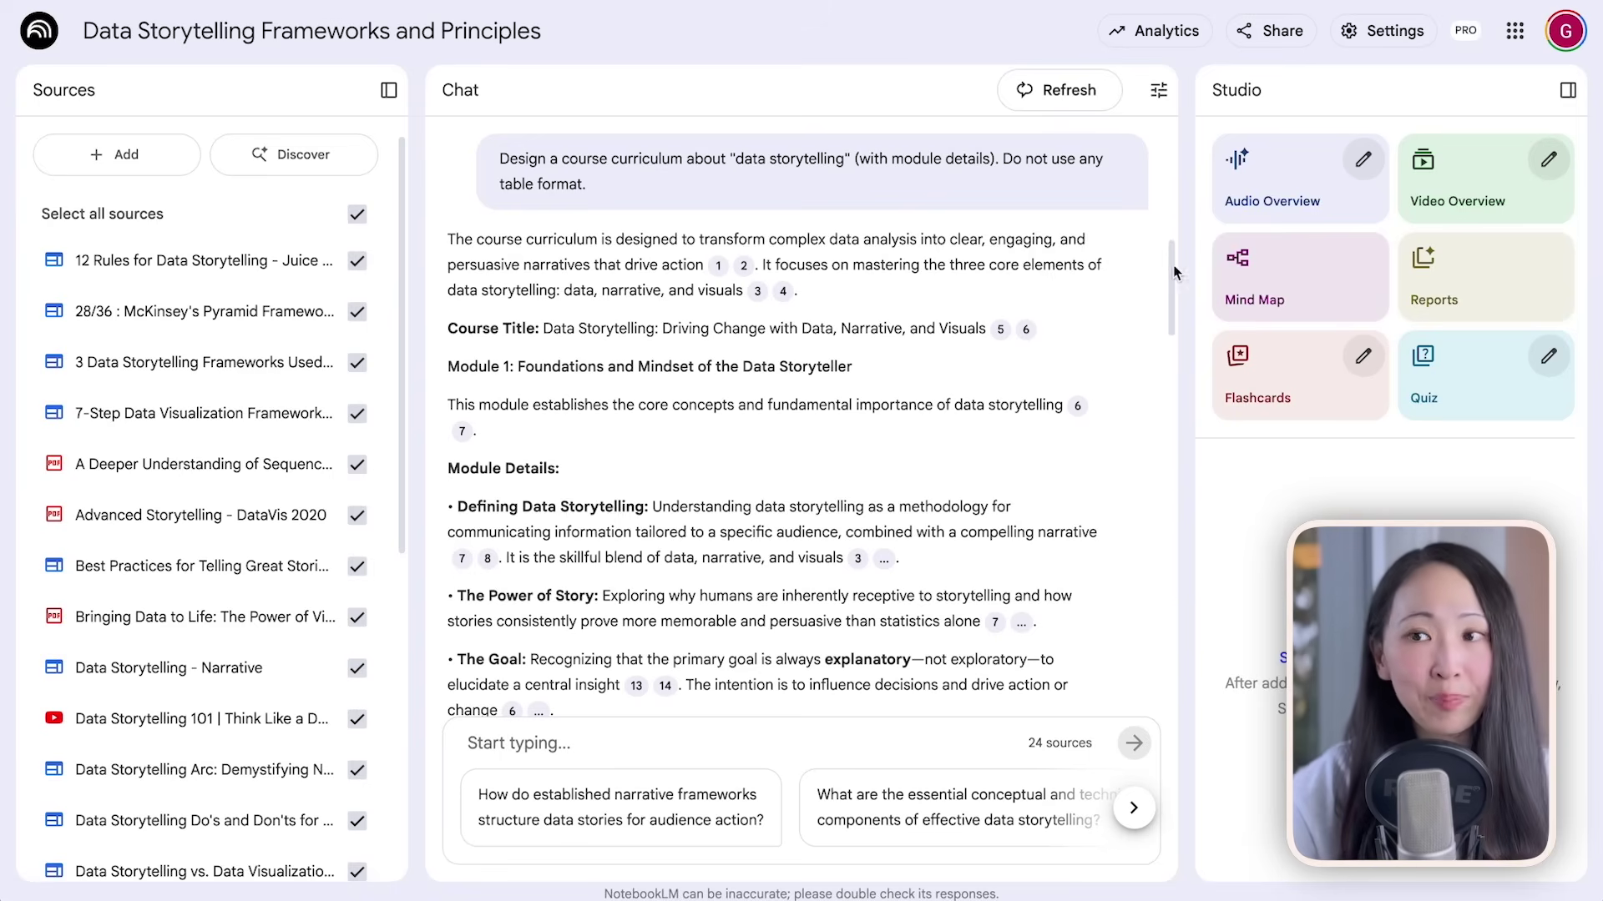
pyautogui.moveTo(1172, 242); pyautogui.dragTo(1187, 655)
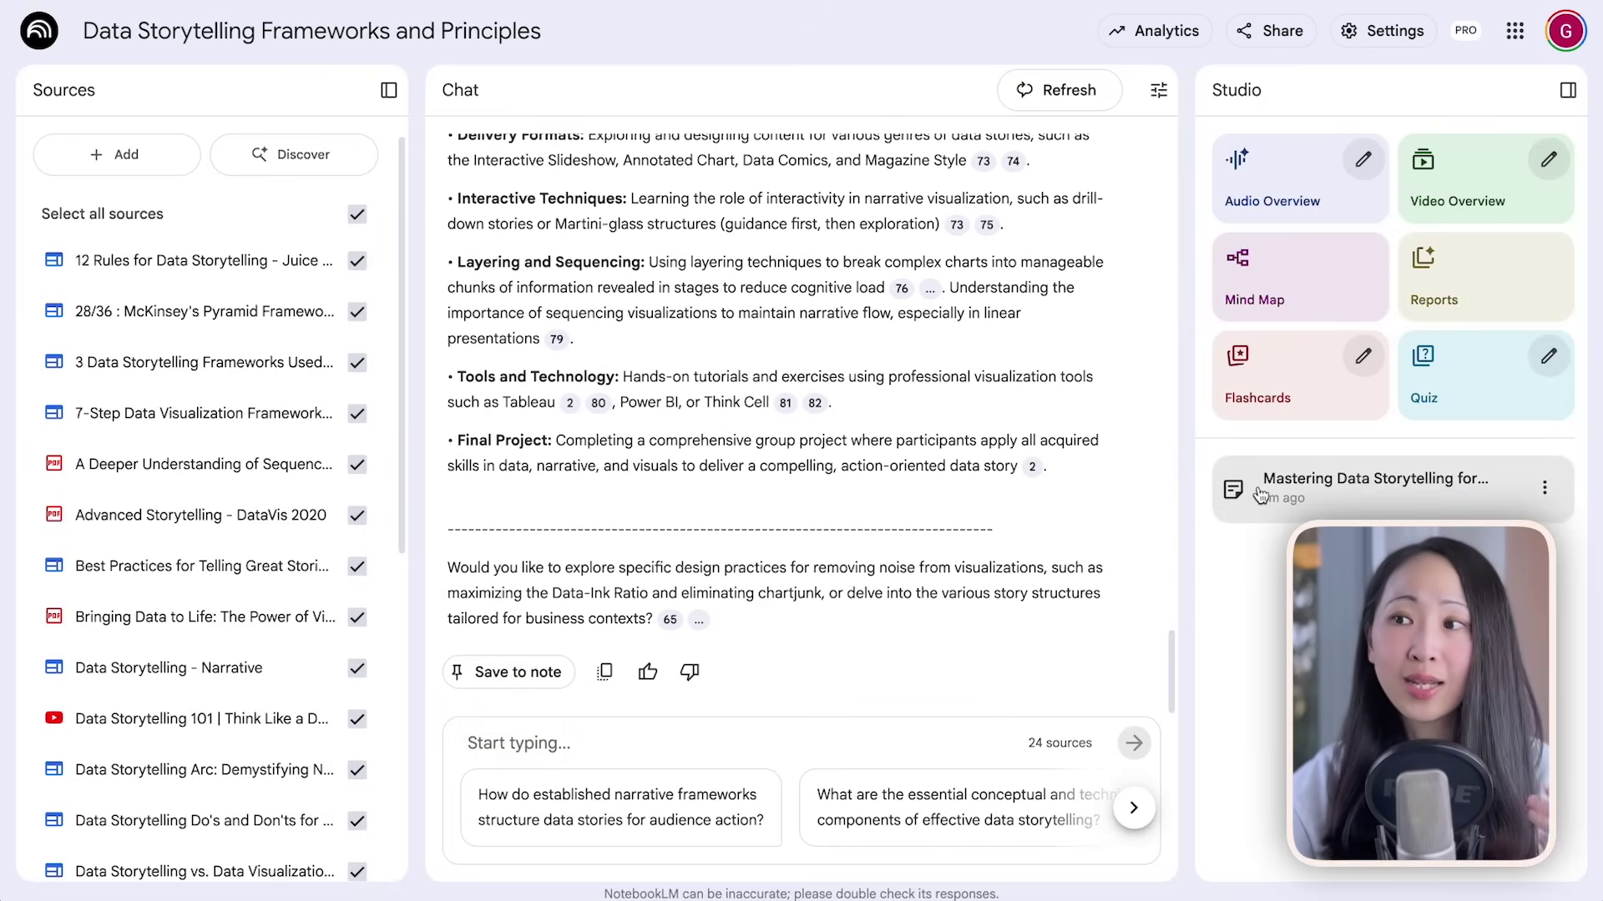
pyautogui.click(1265, 491)
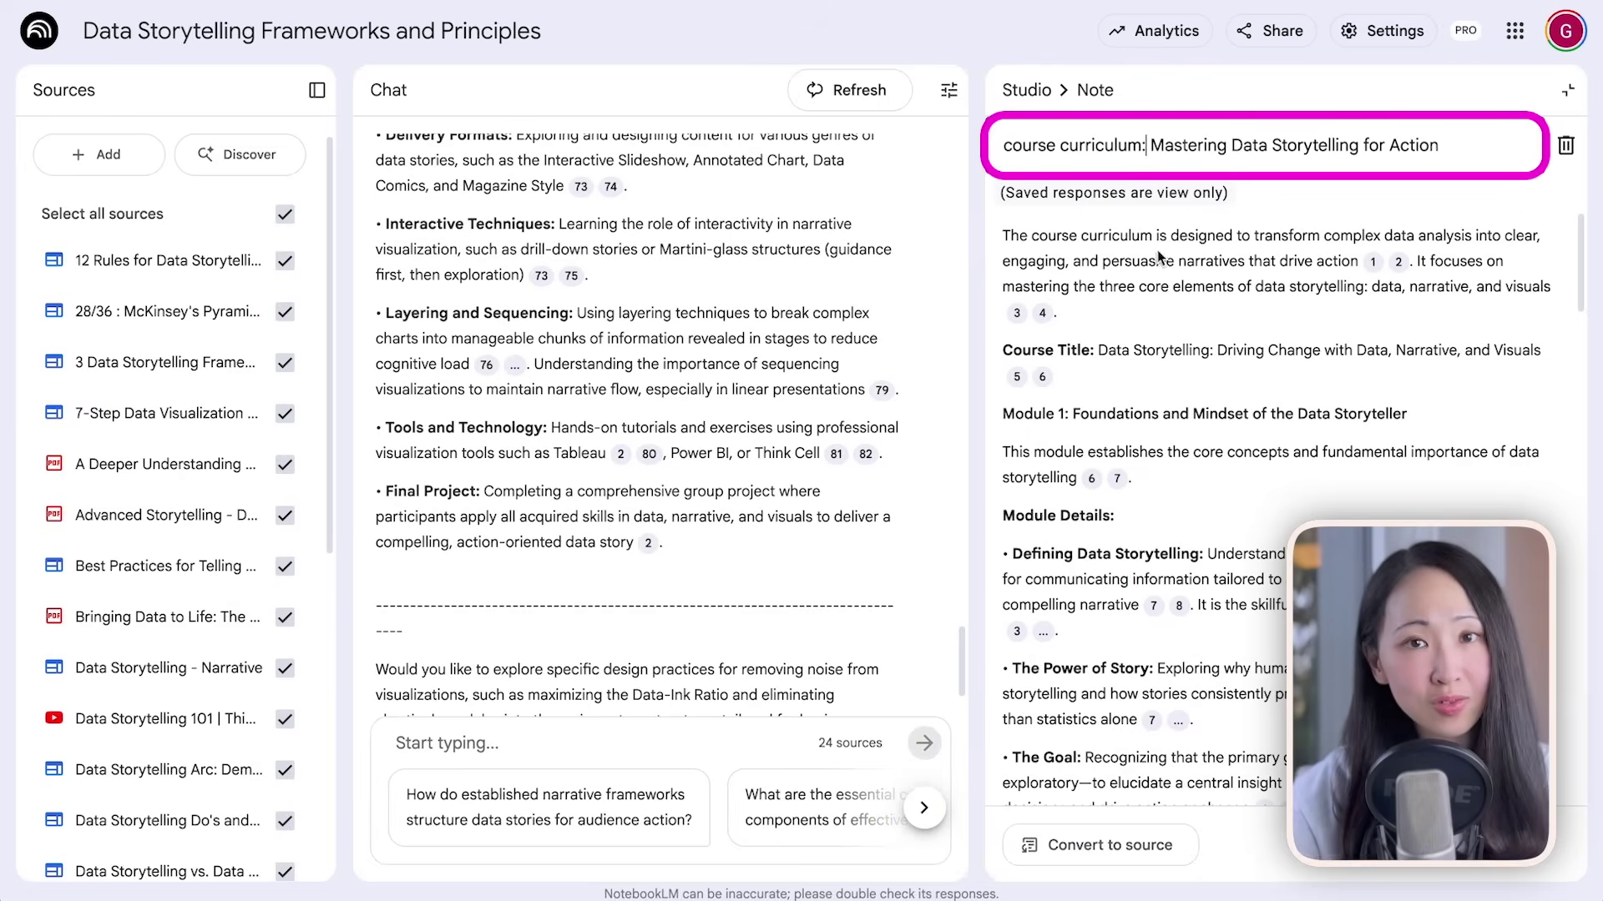
pyautogui.click(1026, 89)
# Step: Ask for Module 1 lesson content that can be turned into standard, ready-to-use presentation material, without any table format
pyautogui.click(822, 739)
pyautogui.write('Help to prepare the lesson content for the Module 1, which I can turn into a standard presentation material which is ready to use. Do not use any table format.')
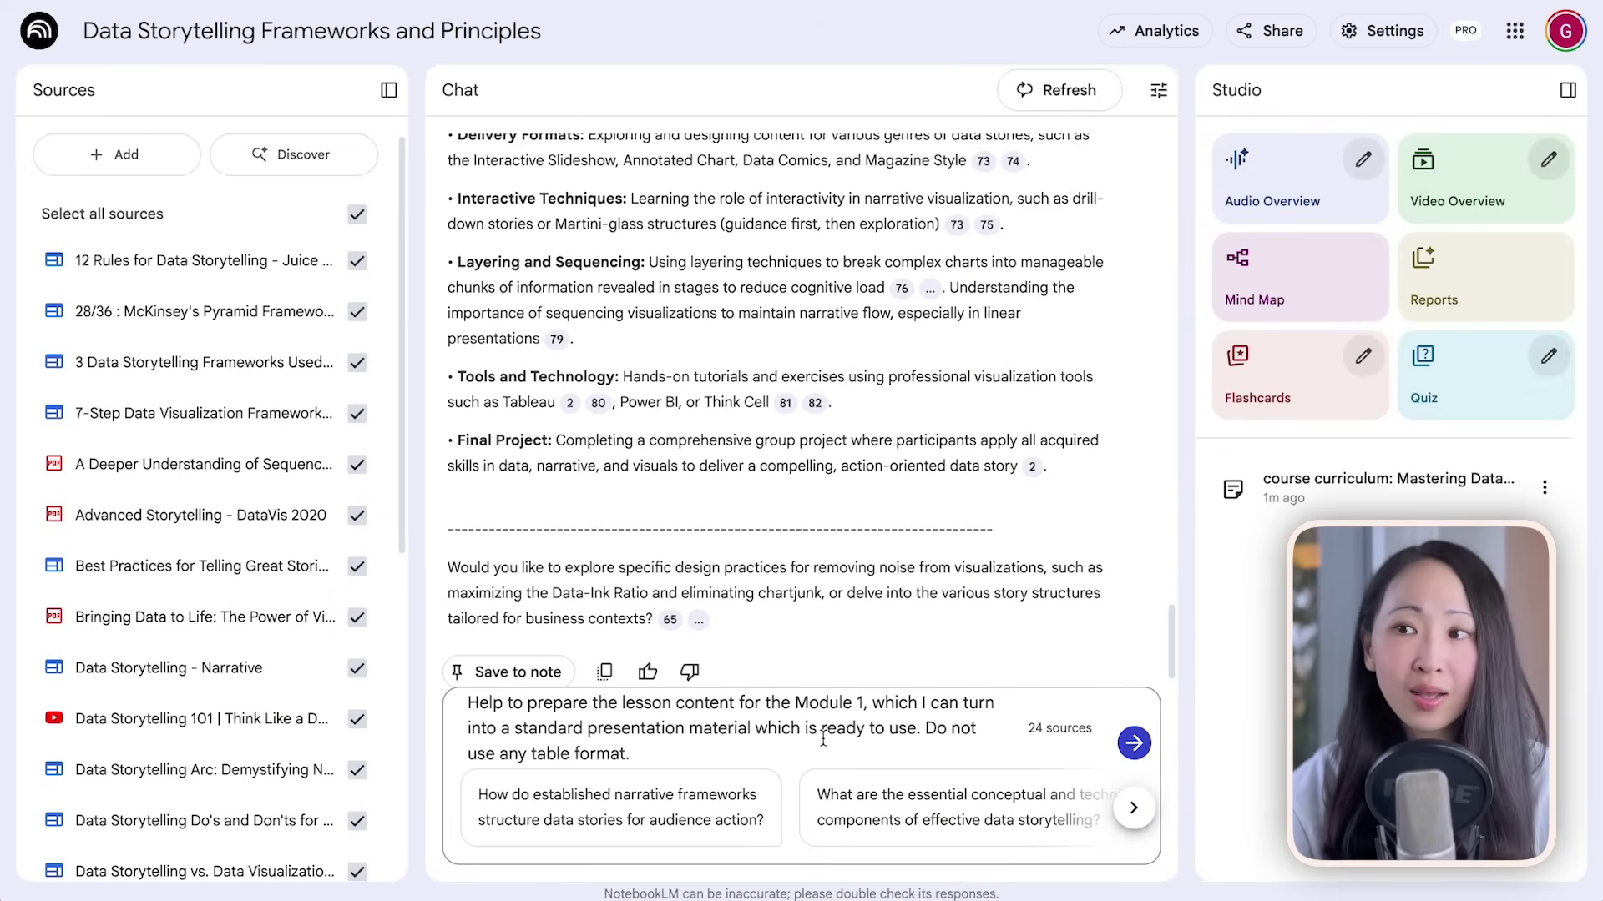
pyautogui.click(1135, 744)
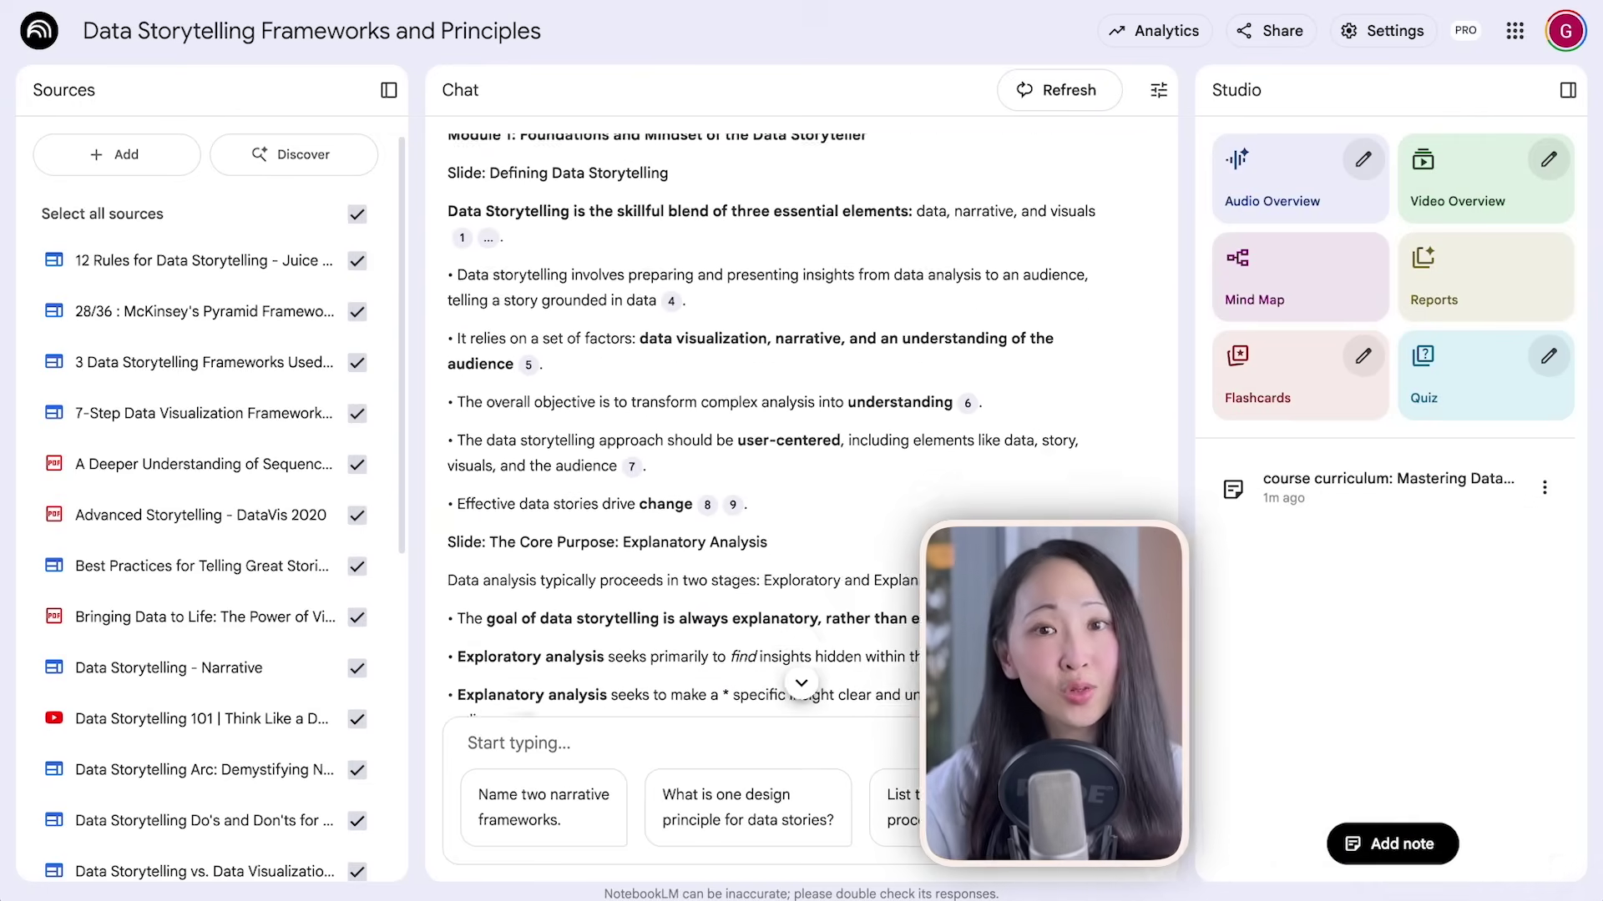
# Step: Convert the Module 1 note to a source and make it the only selected source in the notebook
pyautogui.click(1544, 488)
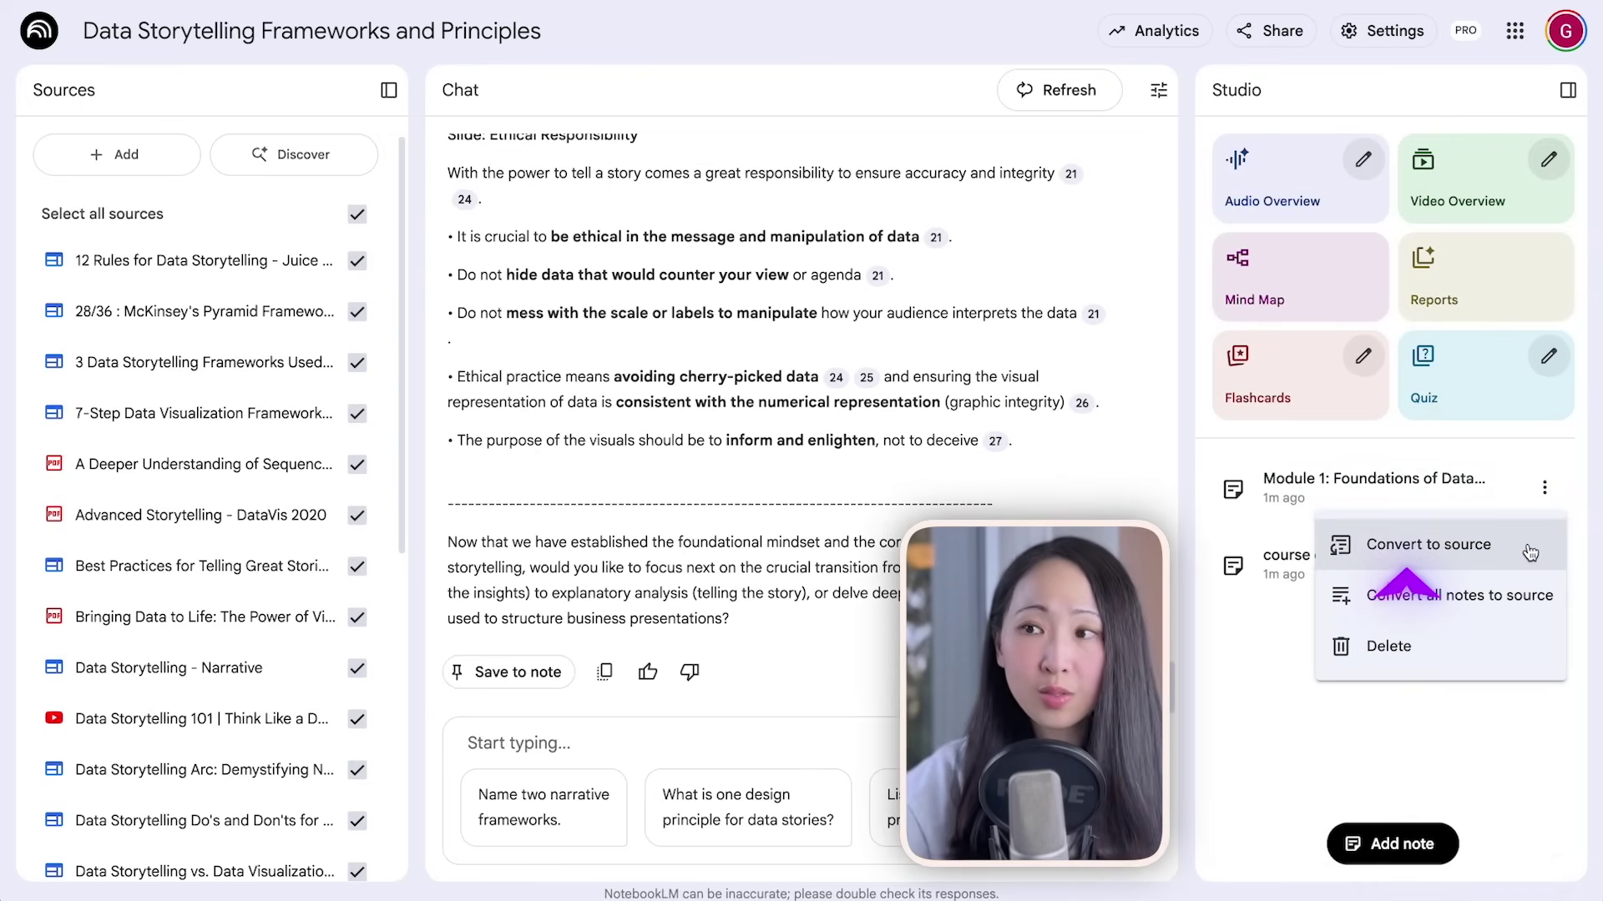
pyautogui.click(1529, 552)
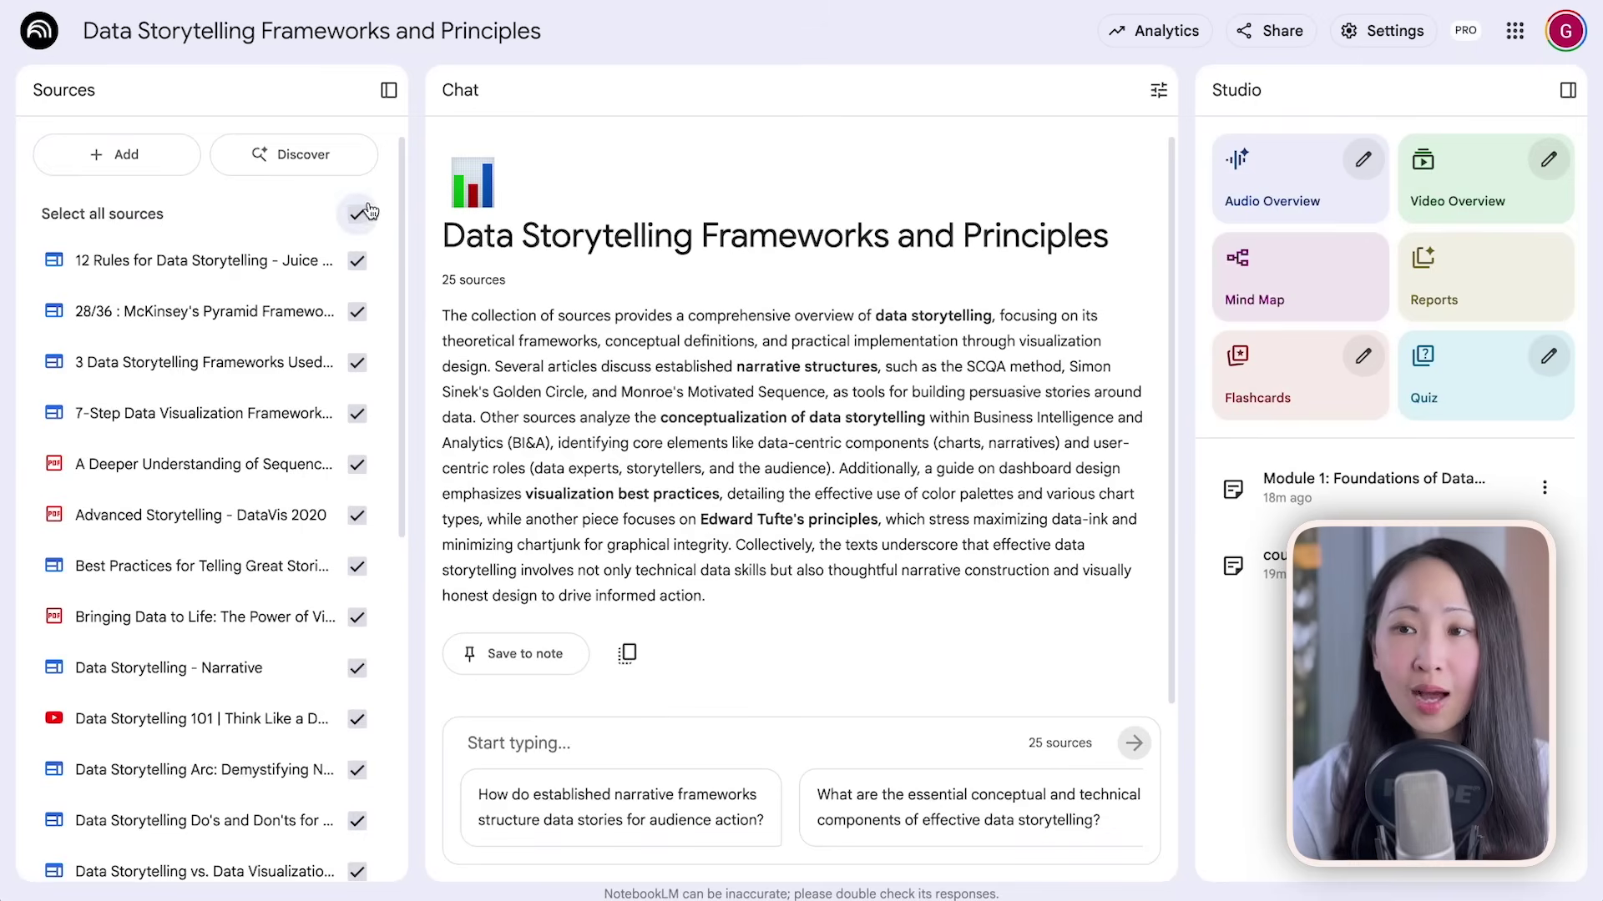
pyautogui.click(357, 216)
pyautogui.scroll(-7, 365, 417)
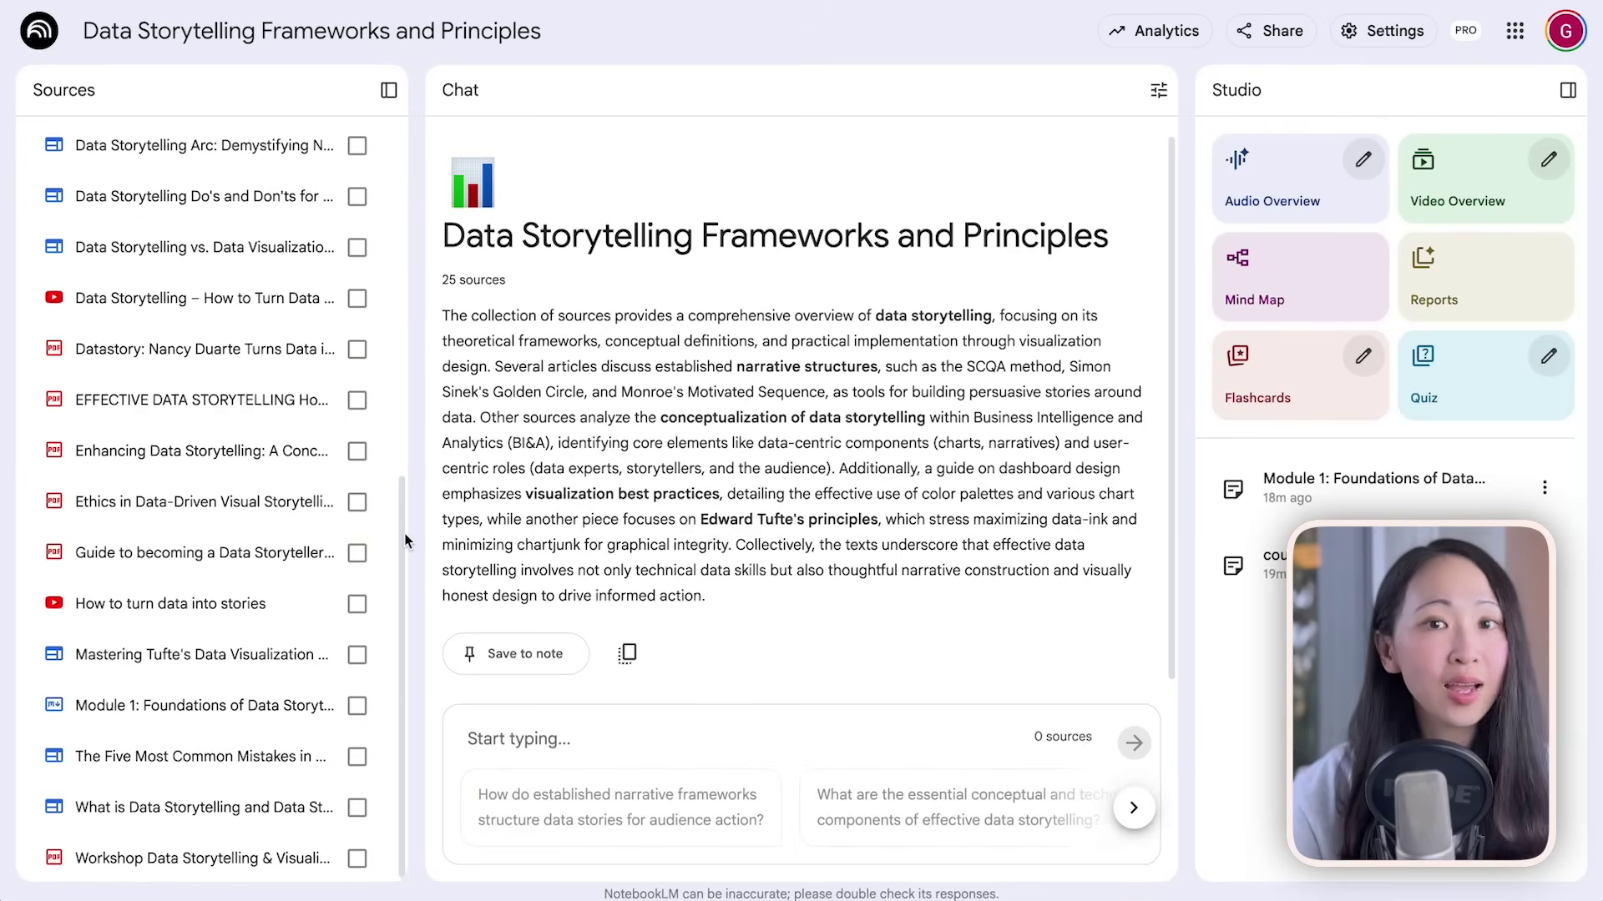
pyautogui.click(359, 706)
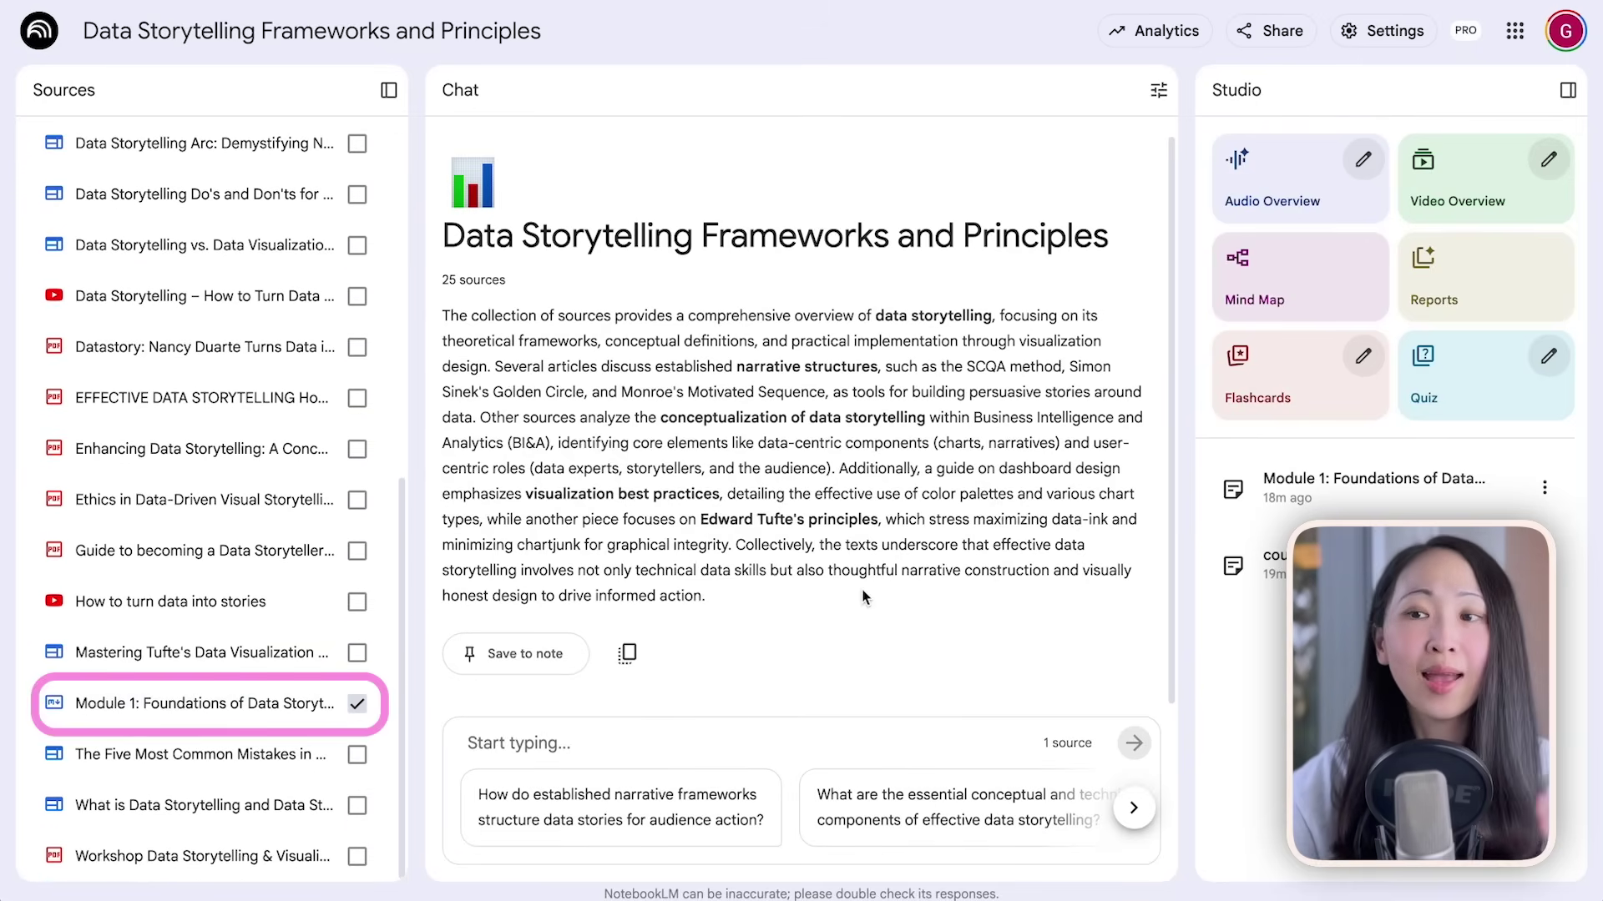
# Step: Generate an English Explainer video overview of the Module 1 source in the Classic visual style
pyautogui.click(1419, 163)
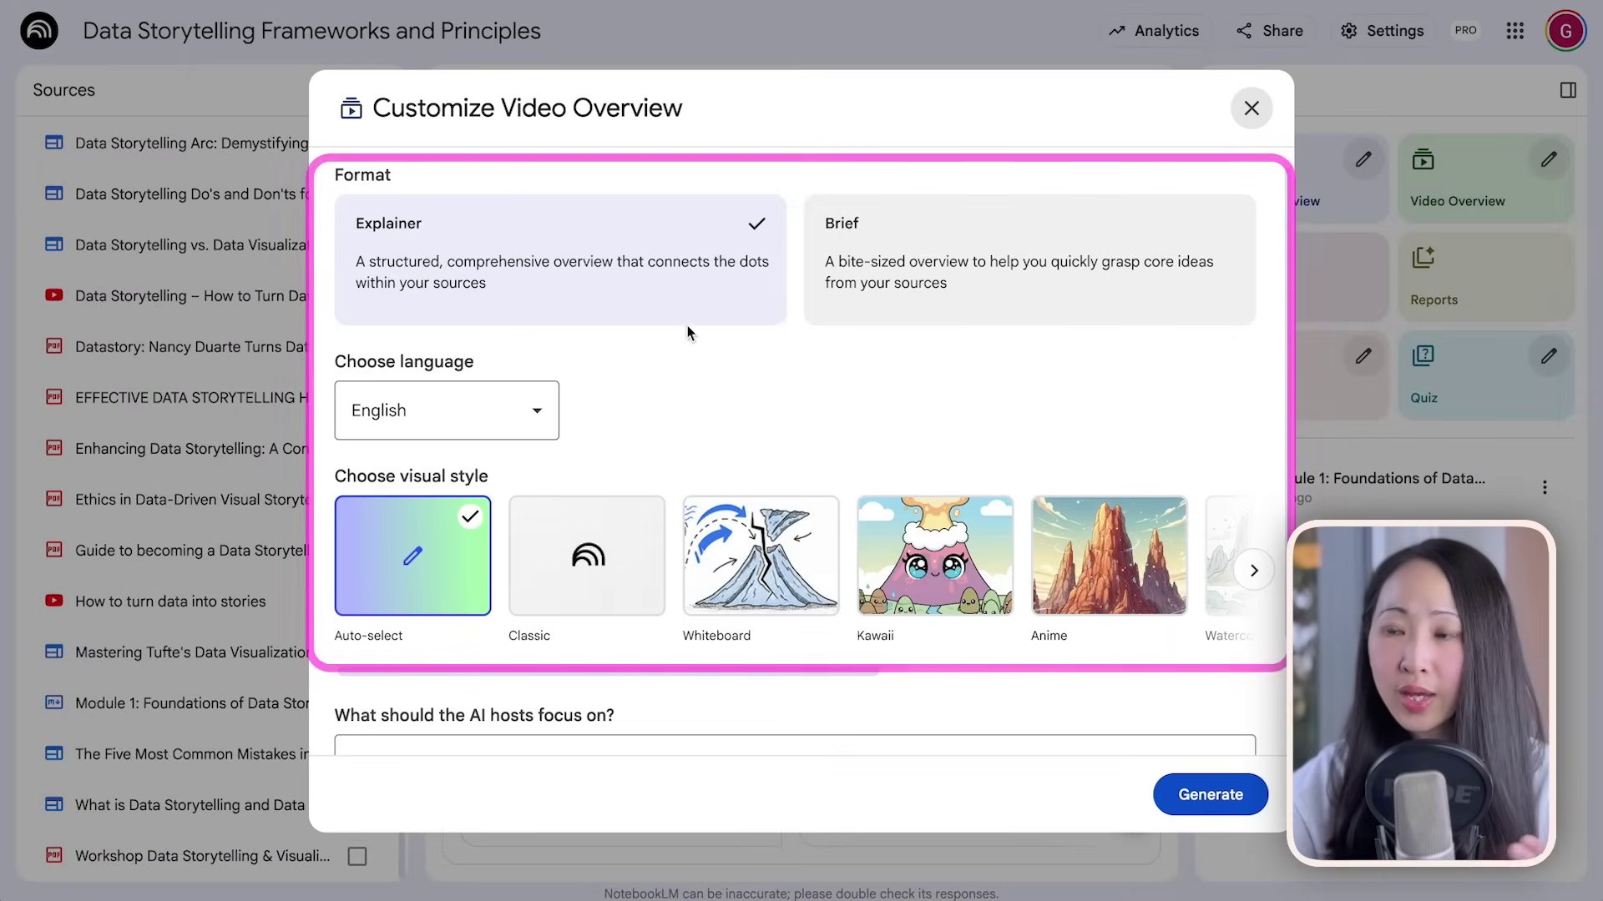
pyautogui.moveTo(461, 672); pyautogui.dragTo(963, 677)
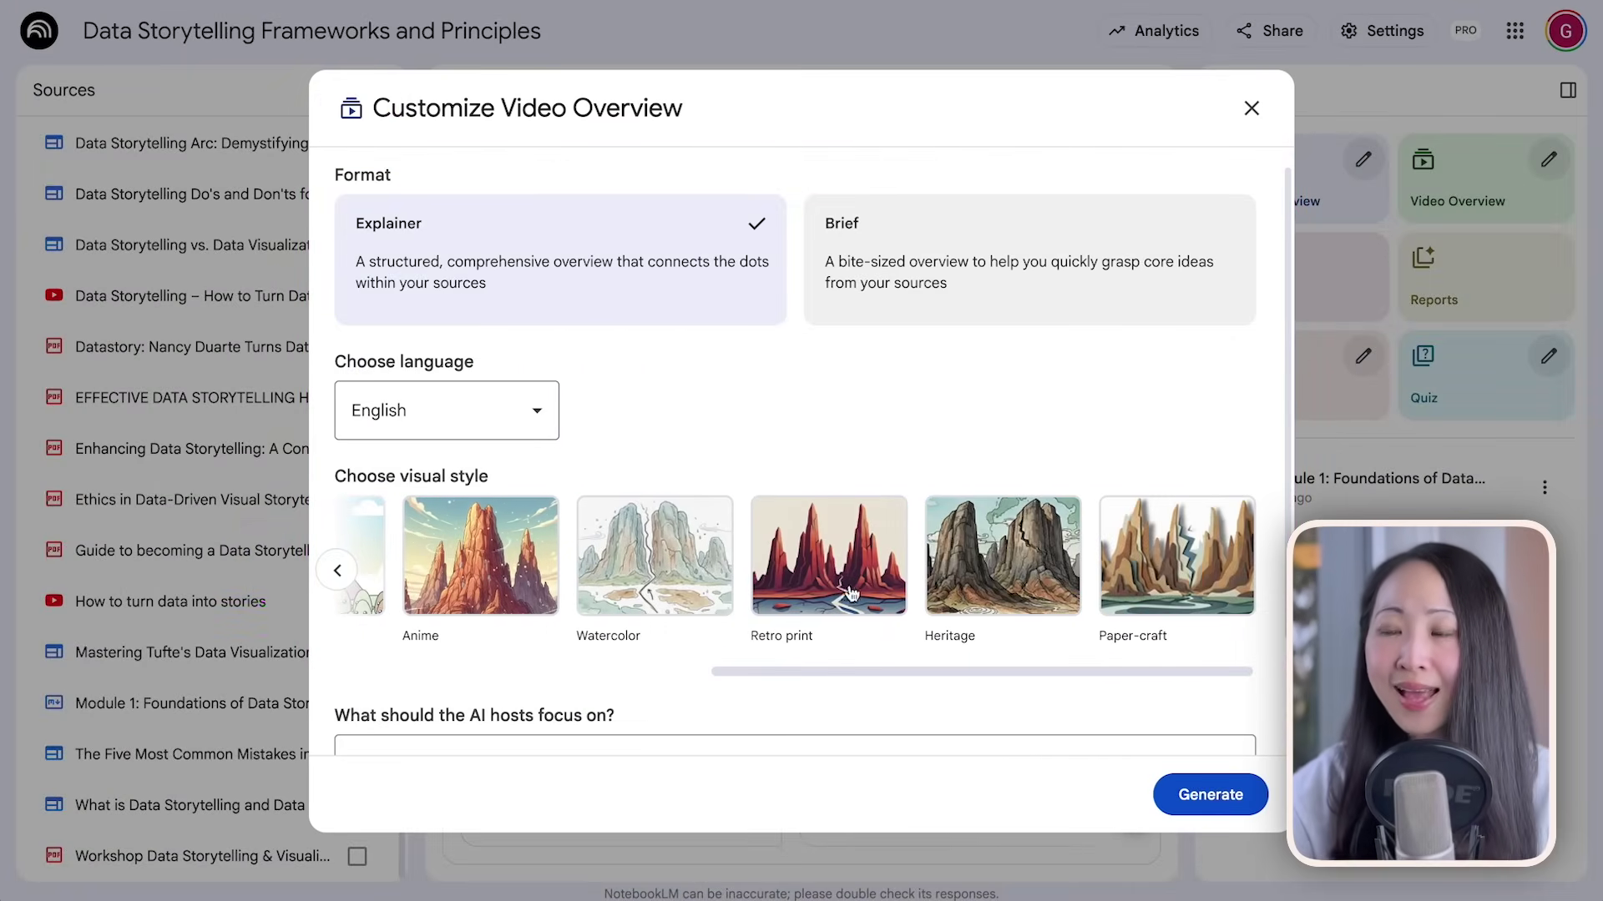
pyautogui.hscroll(-5, 648, 668)
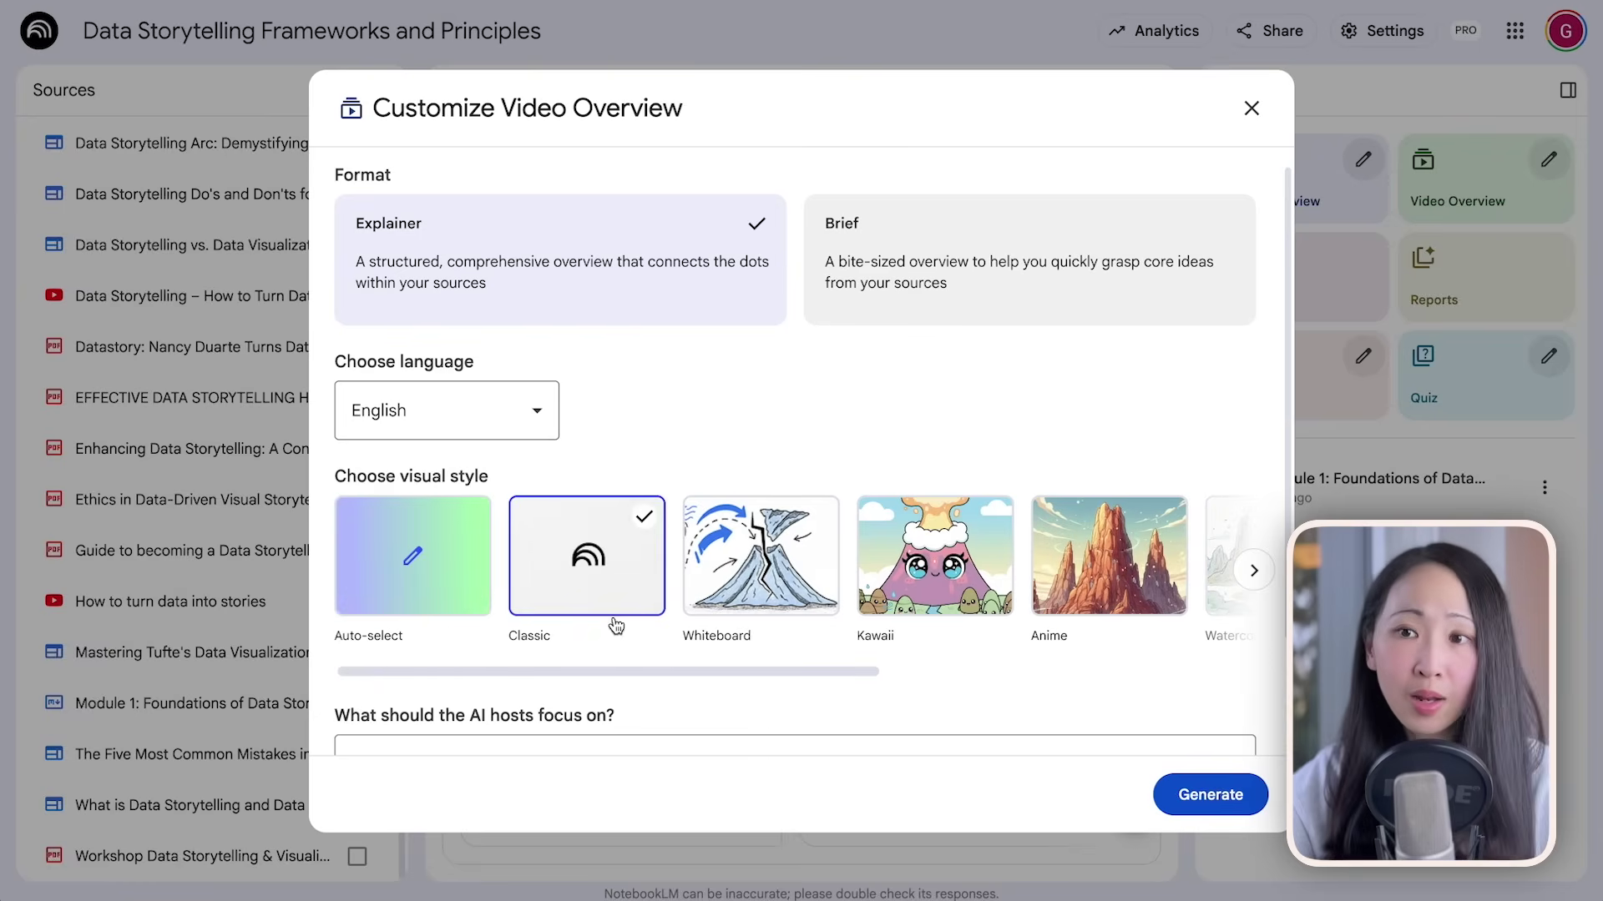
pyautogui.scroll(-3, 615, 626)
pyautogui.click(1259, 783)
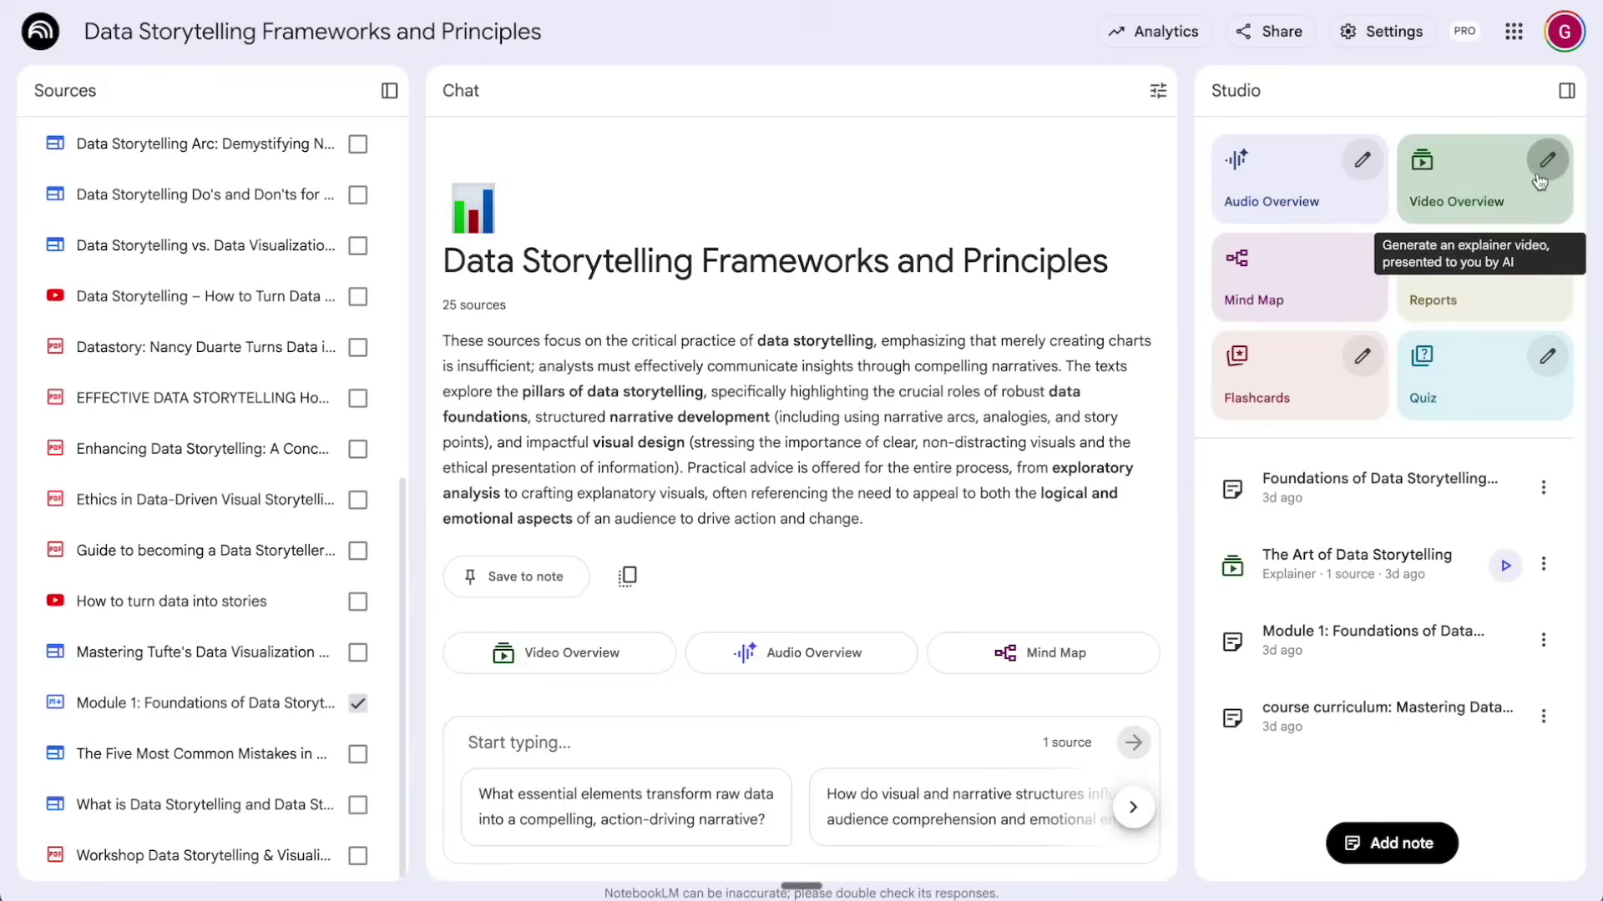
# Step: Generate a Kawaii-style Explainer video overview, narrated by a data storytelling trainer teaching Module 1 and emphasizing the shift from exploratory to explanatory analysis
pyautogui.click(1546, 161)
pyautogui.moveTo(738, 677); pyautogui.dragTo(893, 678)
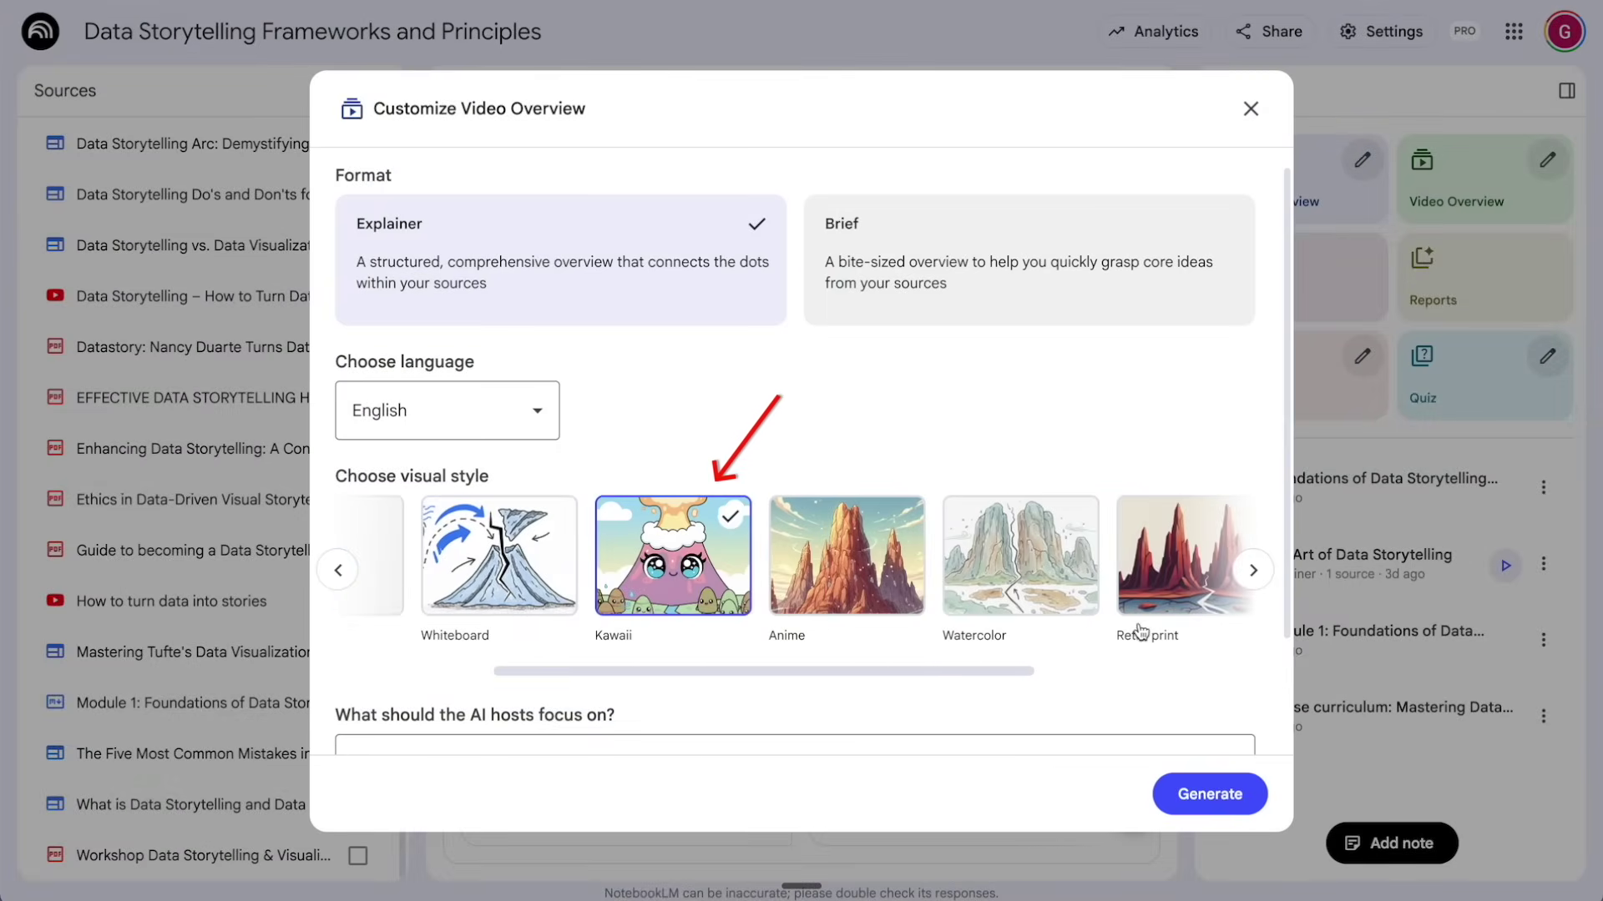
pyautogui.scroll(-2, 1141, 632)
pyautogui.click(566, 625)
pyautogui.hotkey('ctrl', 'v')
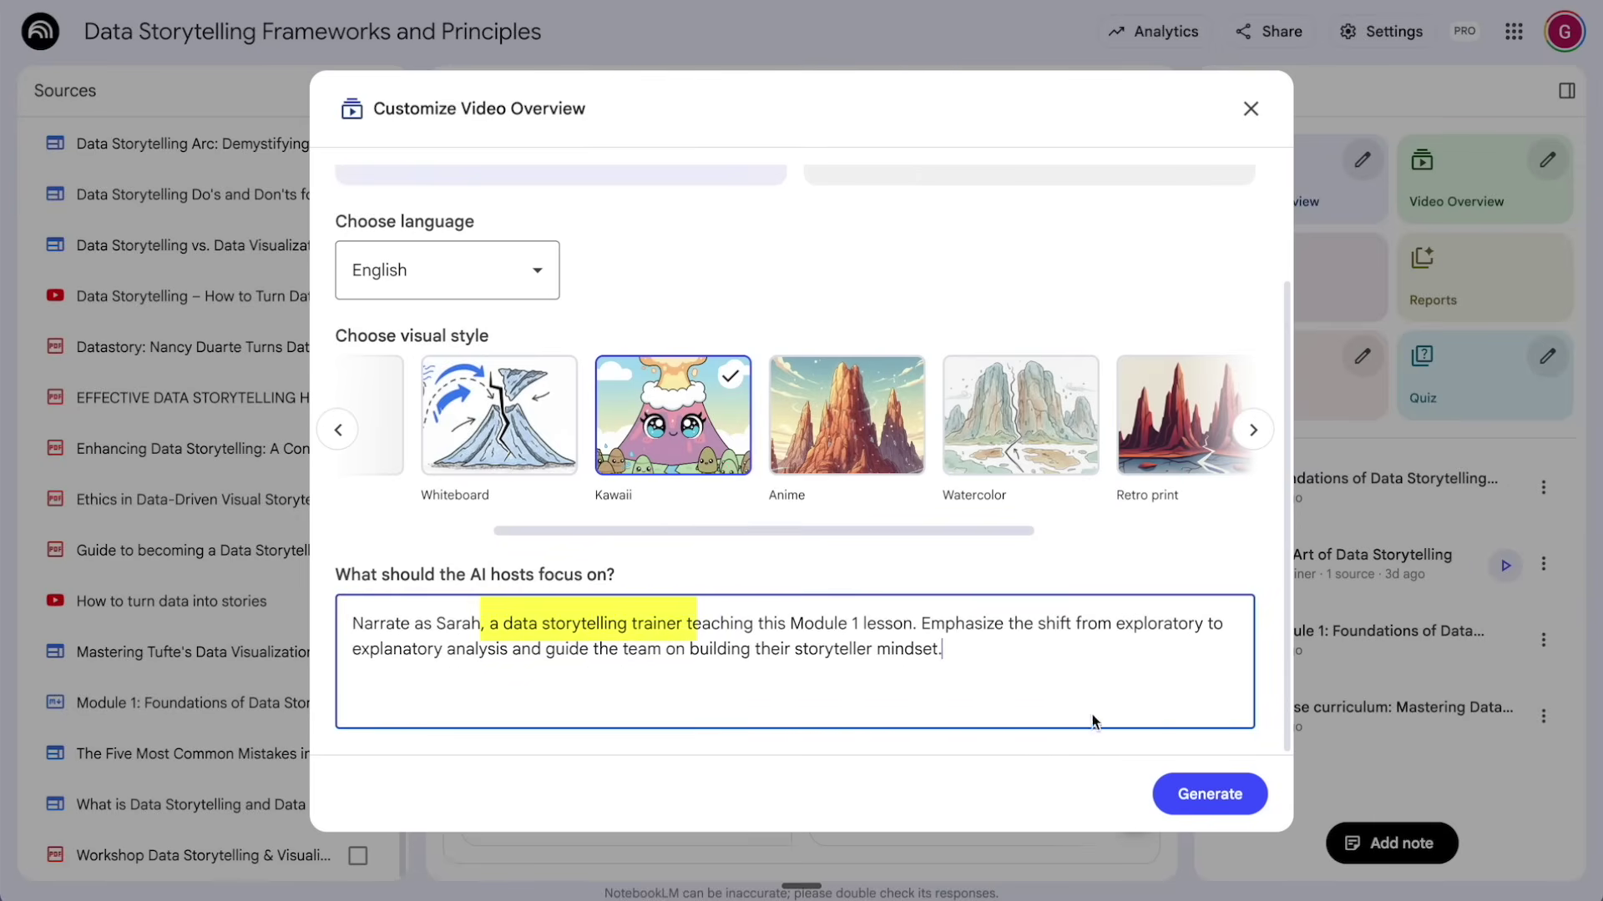
pyautogui.click(1179, 794)
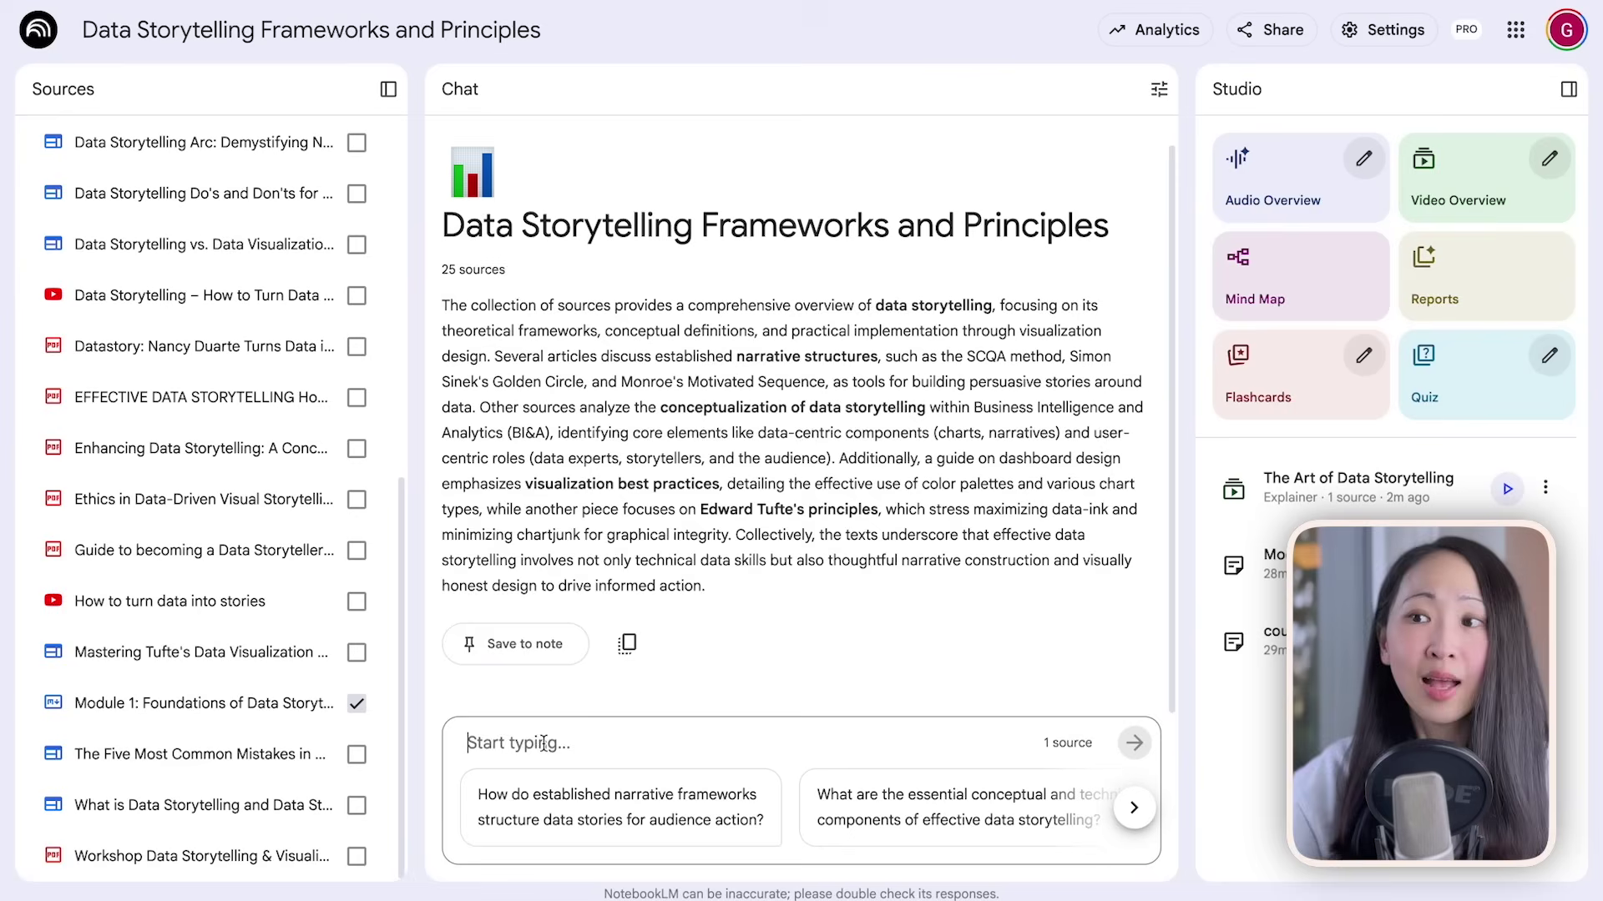
# Step: Request a slide-by-slide Module 1 lesson toolkit with core concepts, hands-on exercises, reflection questions and a self-assessment checklist, and copy the response
pyautogui.hotkey('ctrl', 'v')
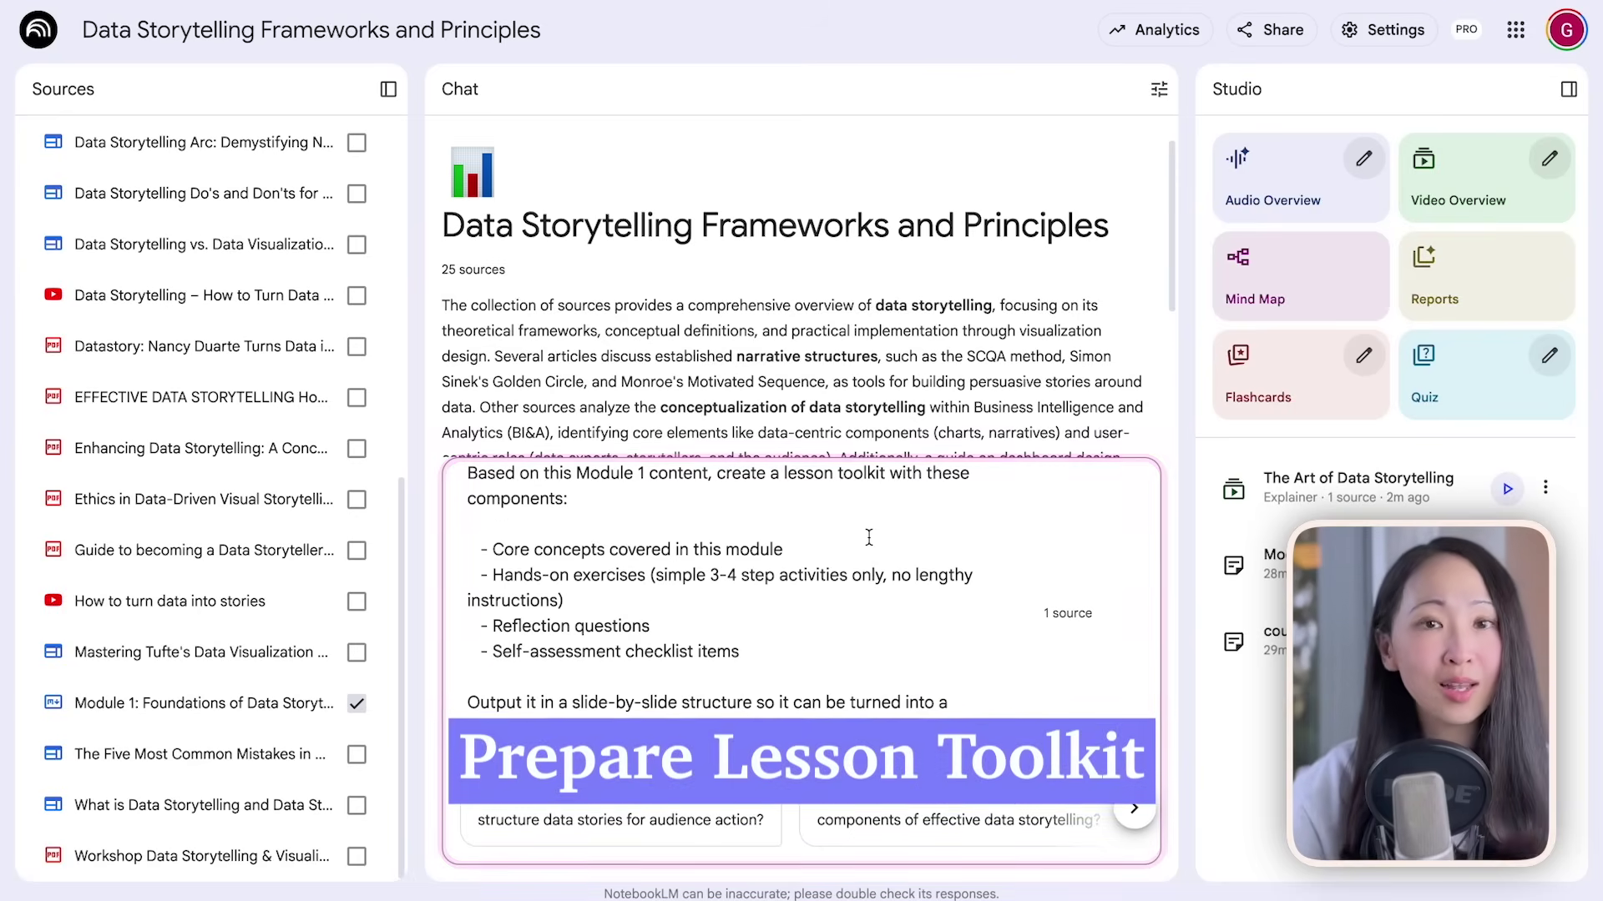
pyautogui.press('Return')
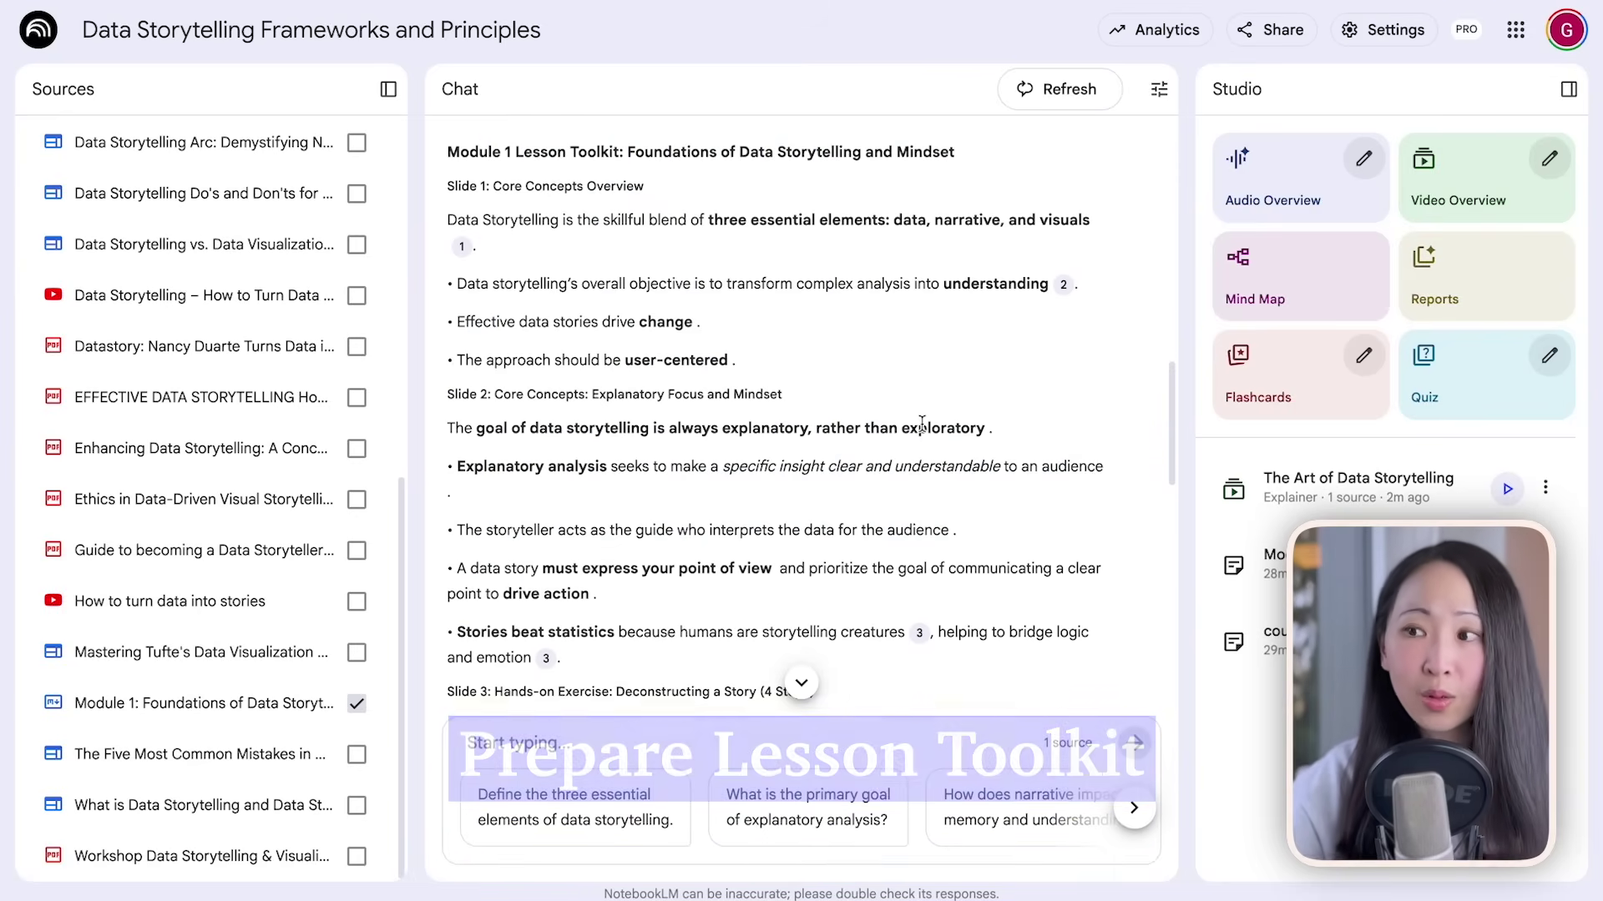
pyautogui.scroll(-3, 923, 432)
pyautogui.scroll(-8, 923, 431)
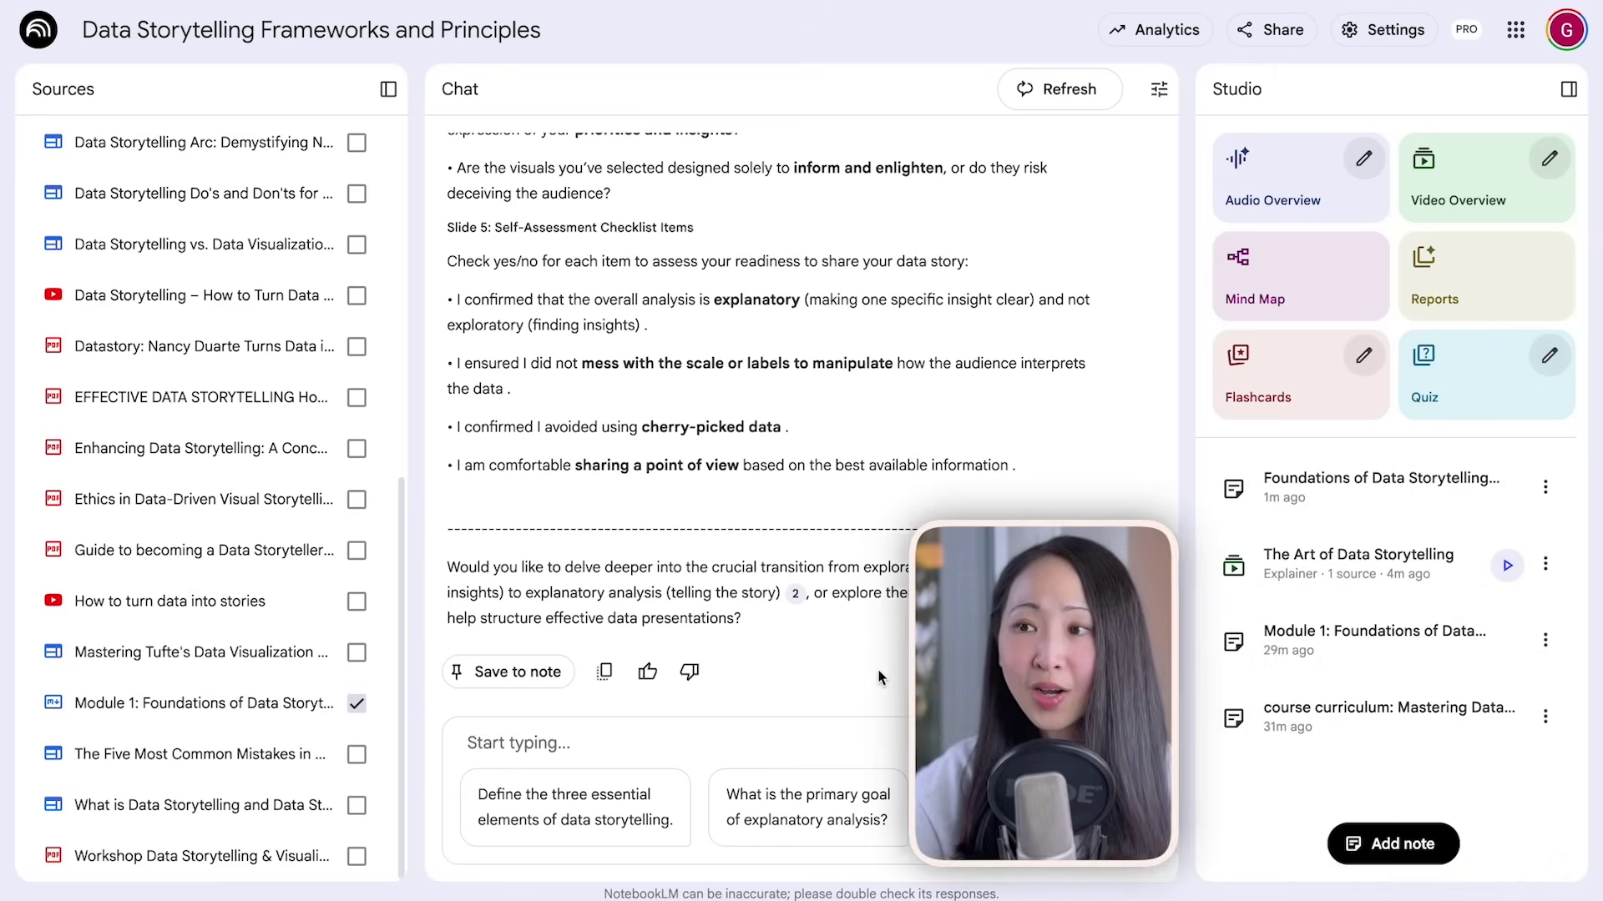
pyautogui.click(604, 671)
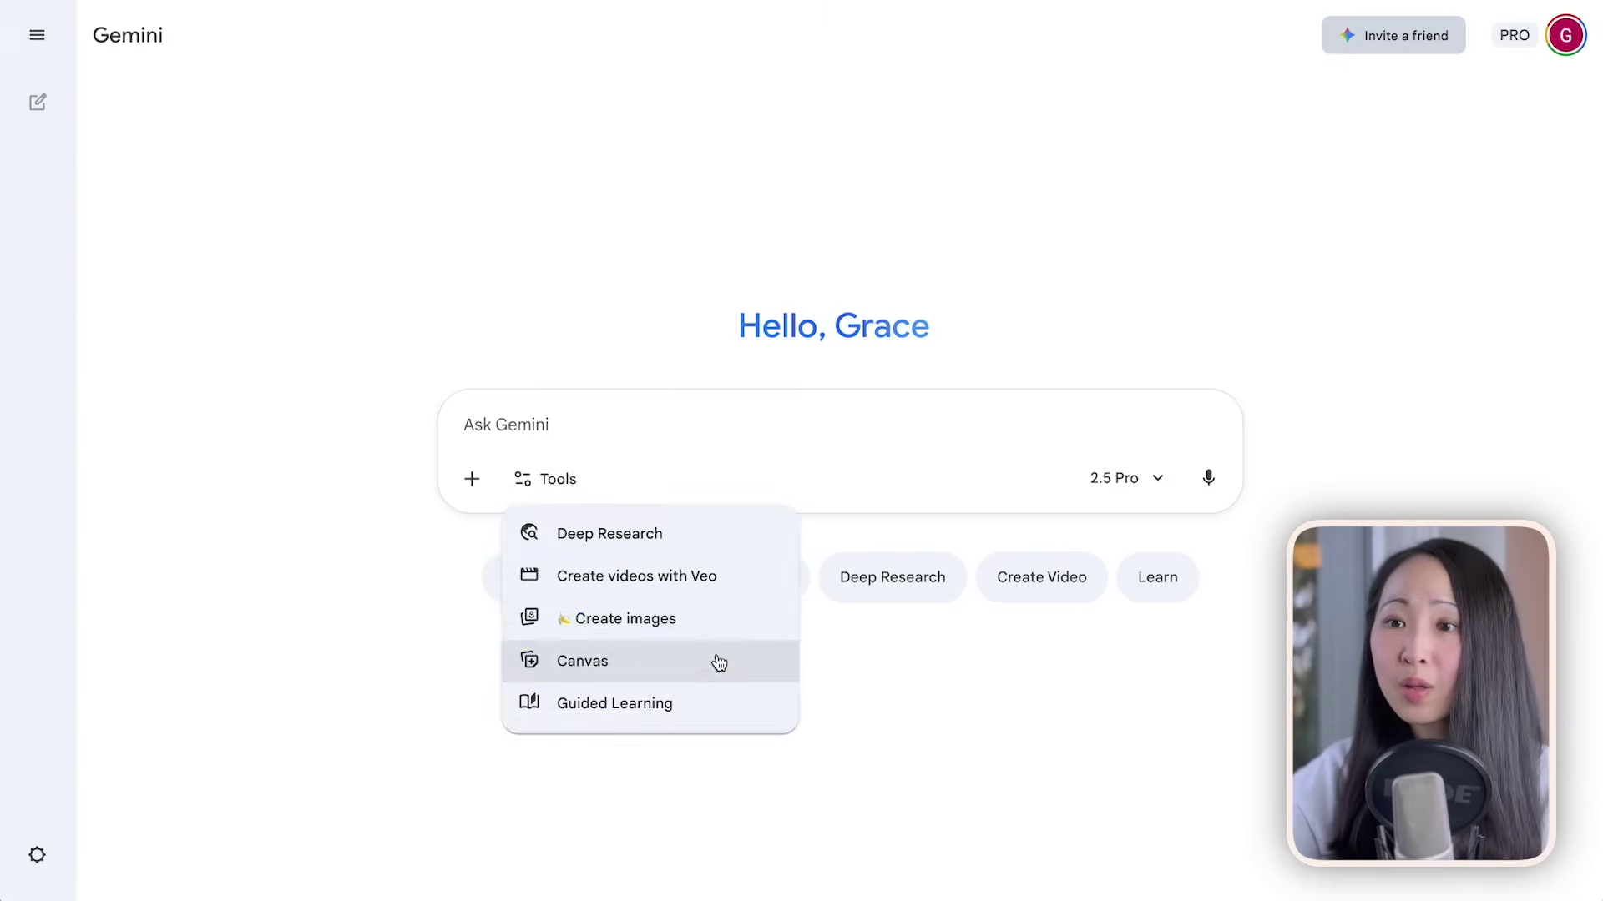
# Step: In Gemini, use Canvas to generate a presentation from the copied toolkit with the instruction "Create a presentation for this lesson toolkit:"
pyautogui.click(715, 662)
pyautogui.hotkey('ctrl', 'v')
pyautogui.hotkey('ctrl', 'Home')
pyautogui.write('Create a presentation')
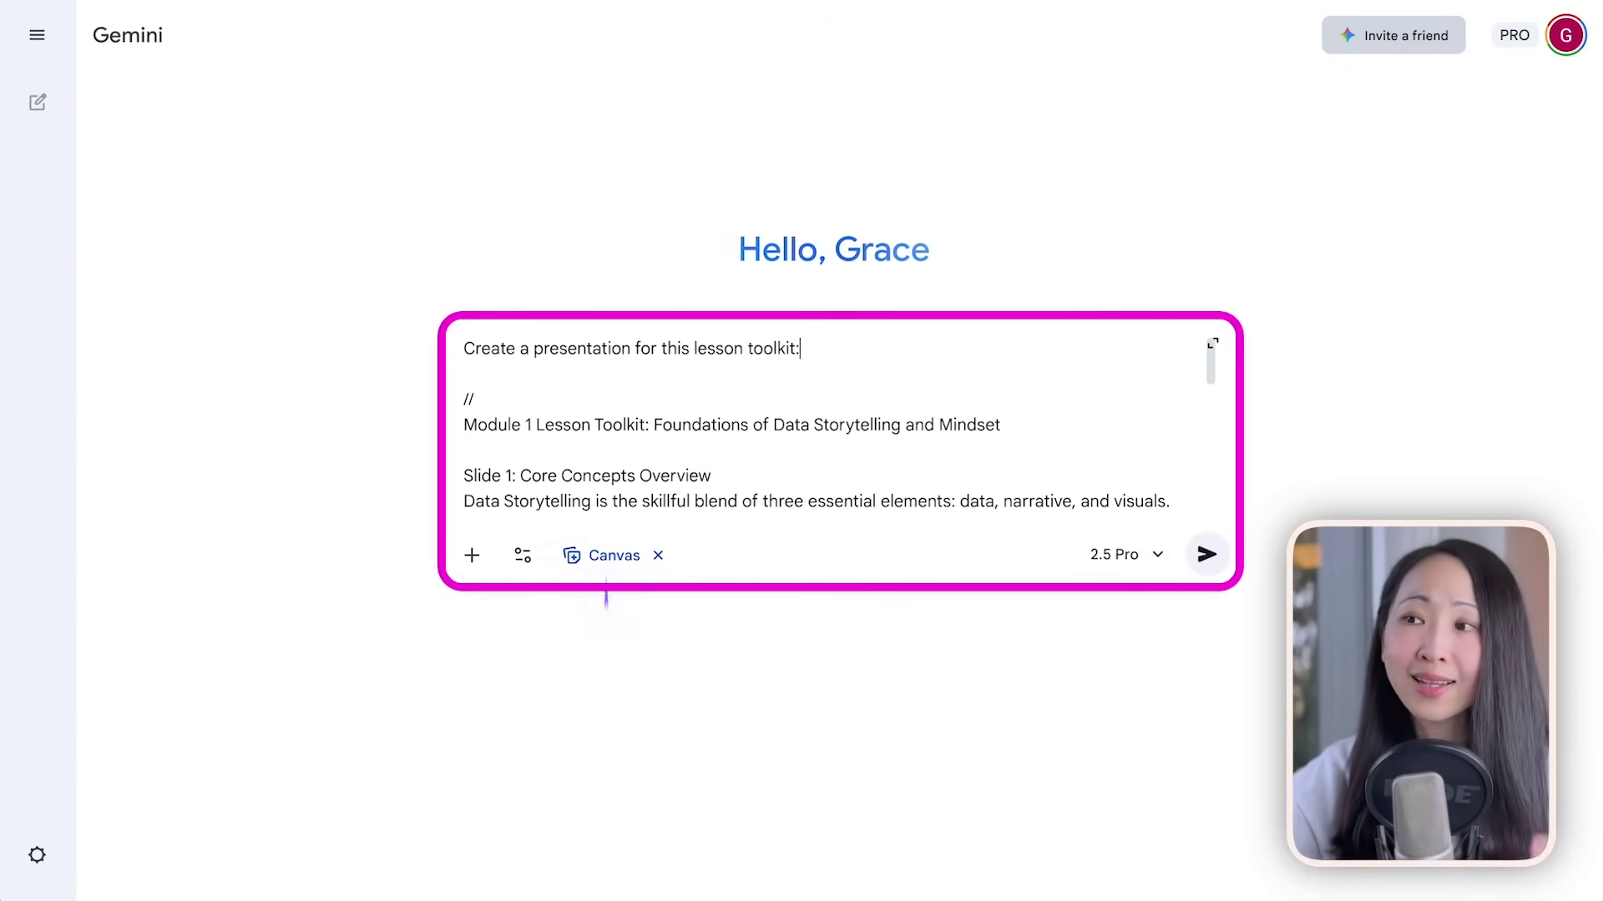
pyautogui.press('Return')
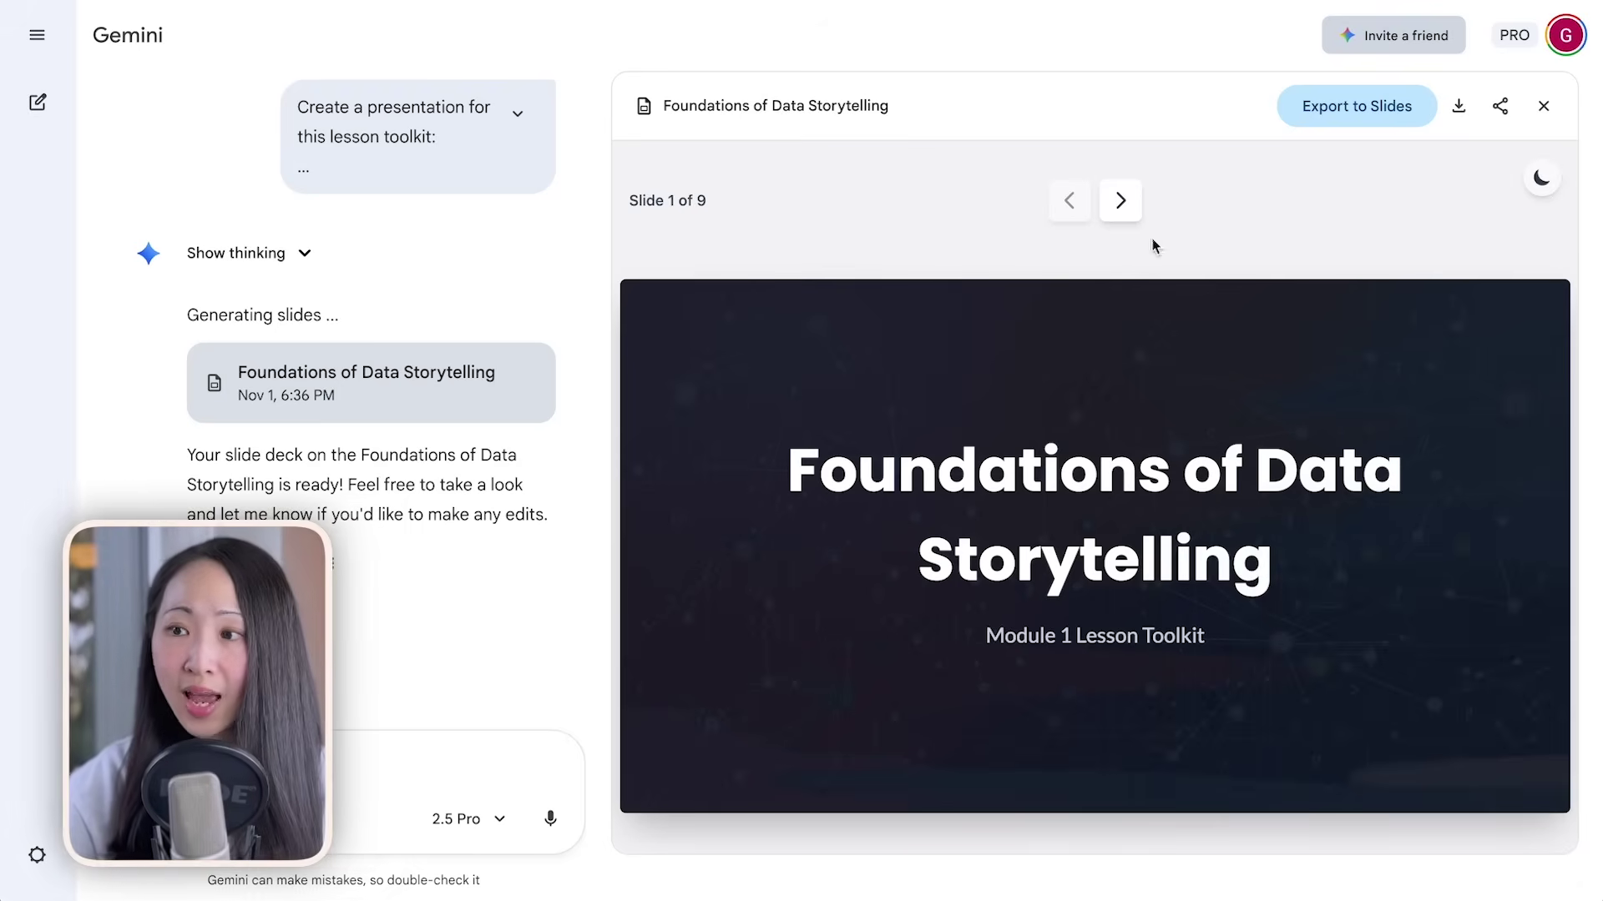
# Step: Review the generated Foundations of Data Storytelling slides, including the core concepts, exercise and reflection questions
pyautogui.click(1125, 215)
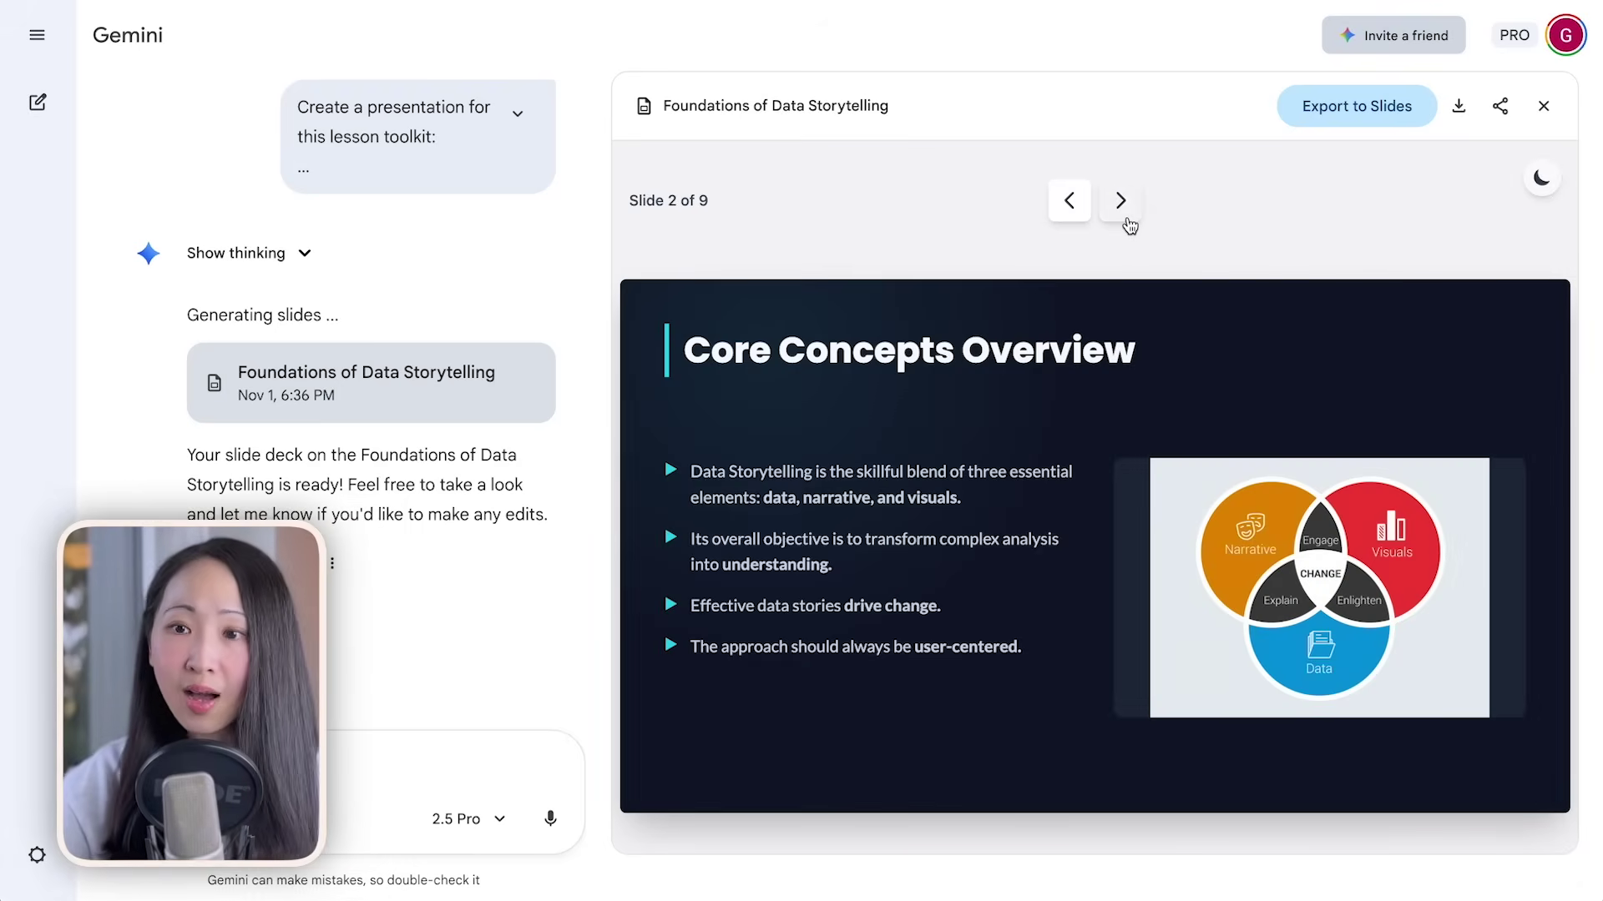
pyautogui.click(1126, 220)
pyautogui.click(1126, 219)
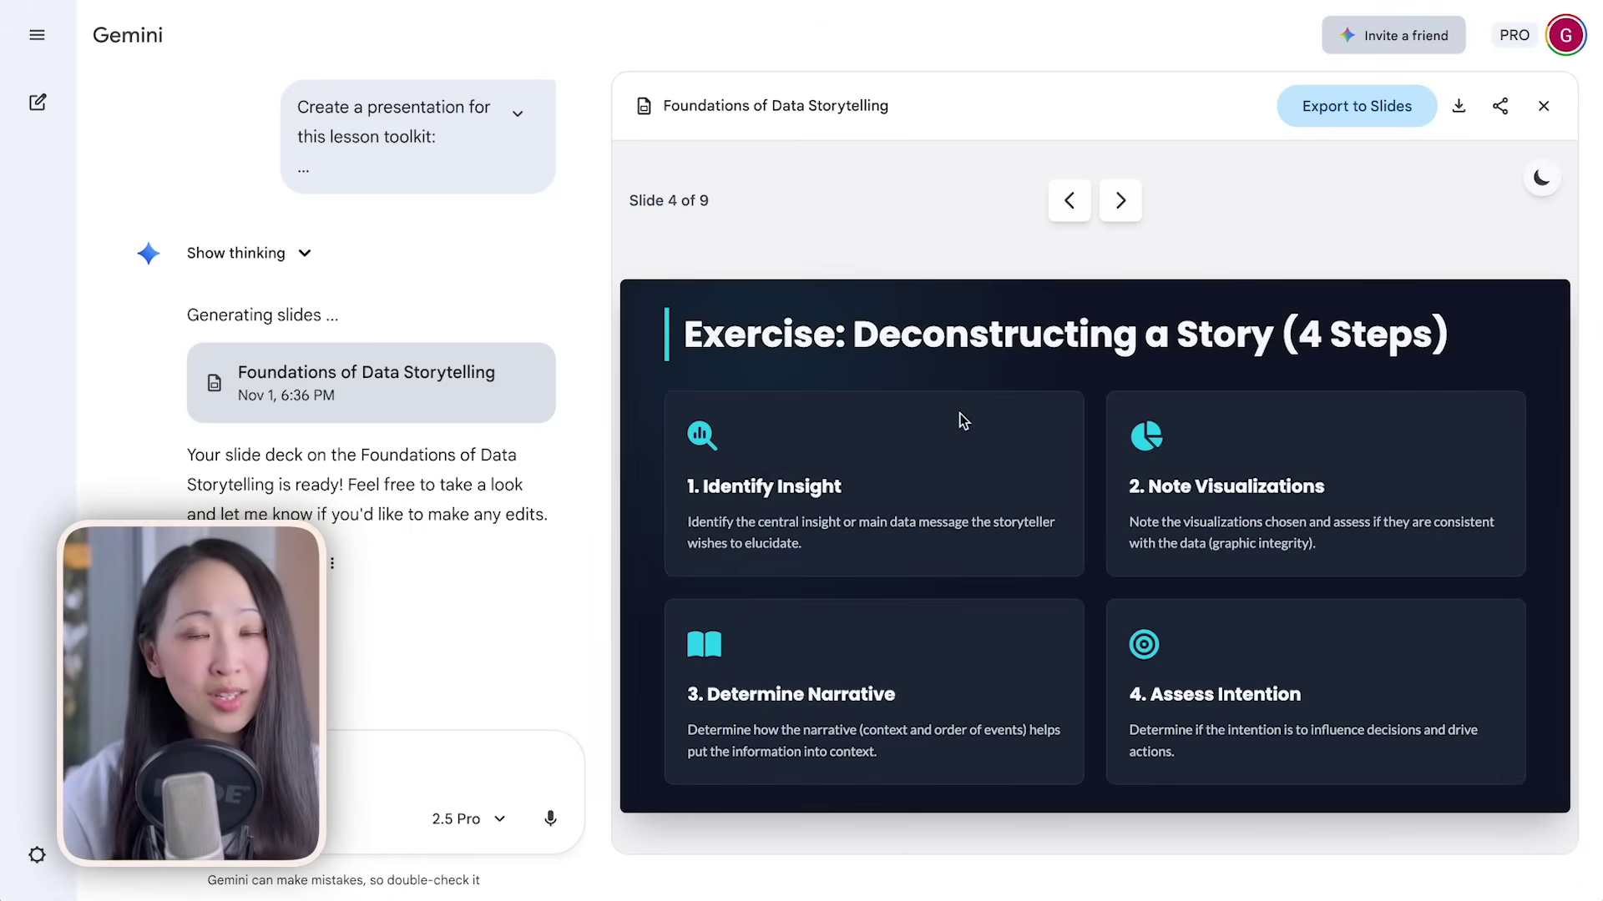
pyautogui.click(1123, 207)
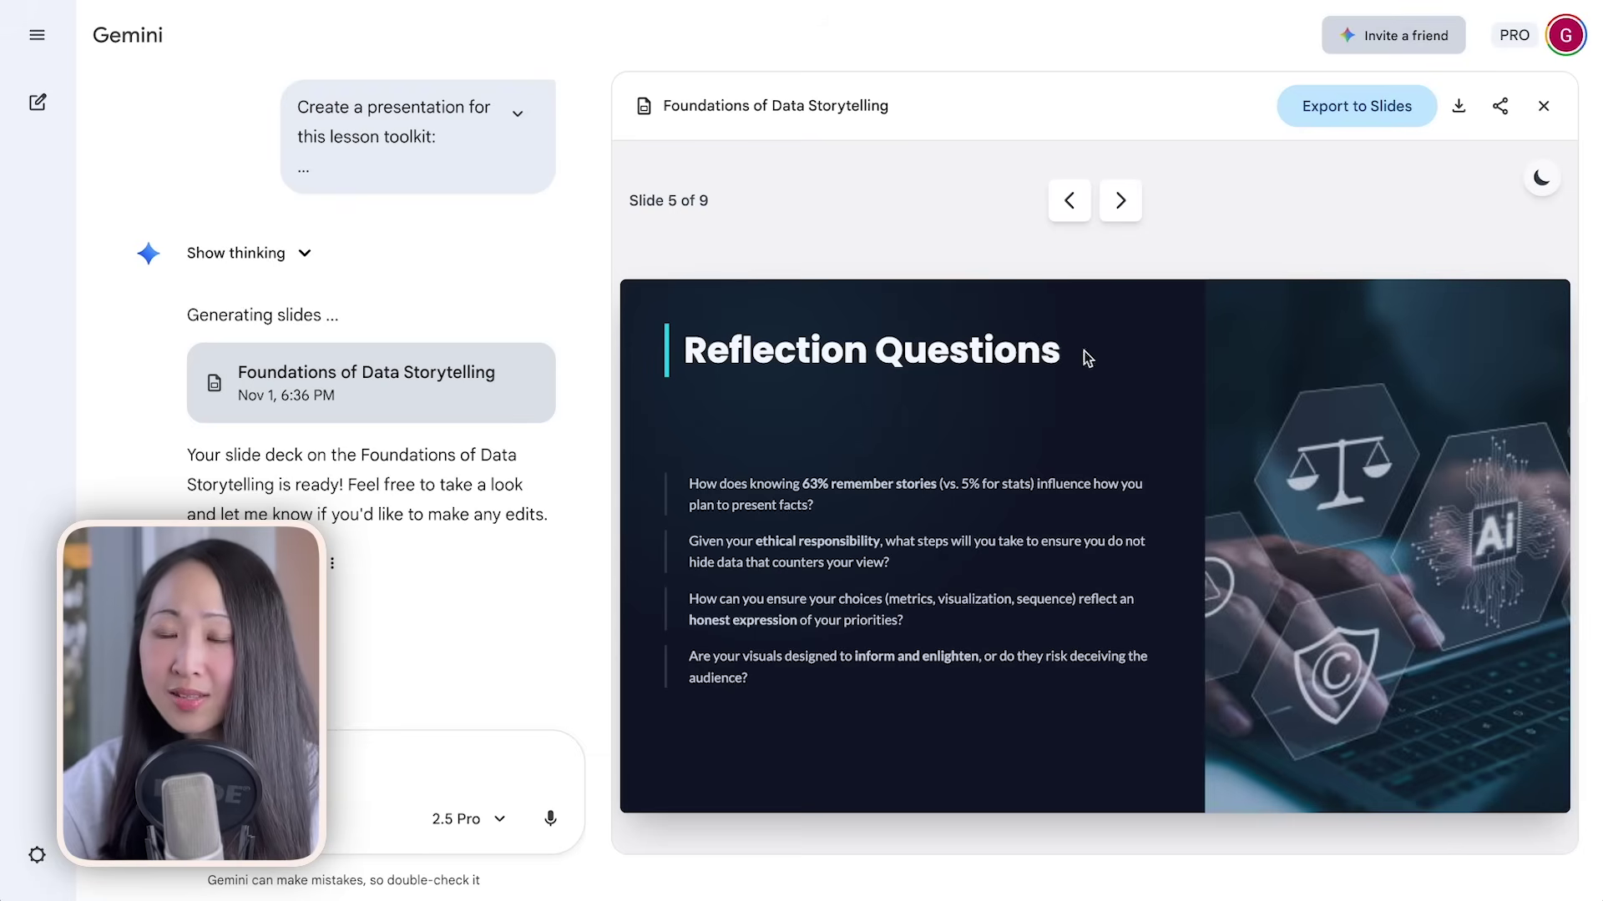
pyautogui.click(1119, 213)
pyautogui.press('Right')
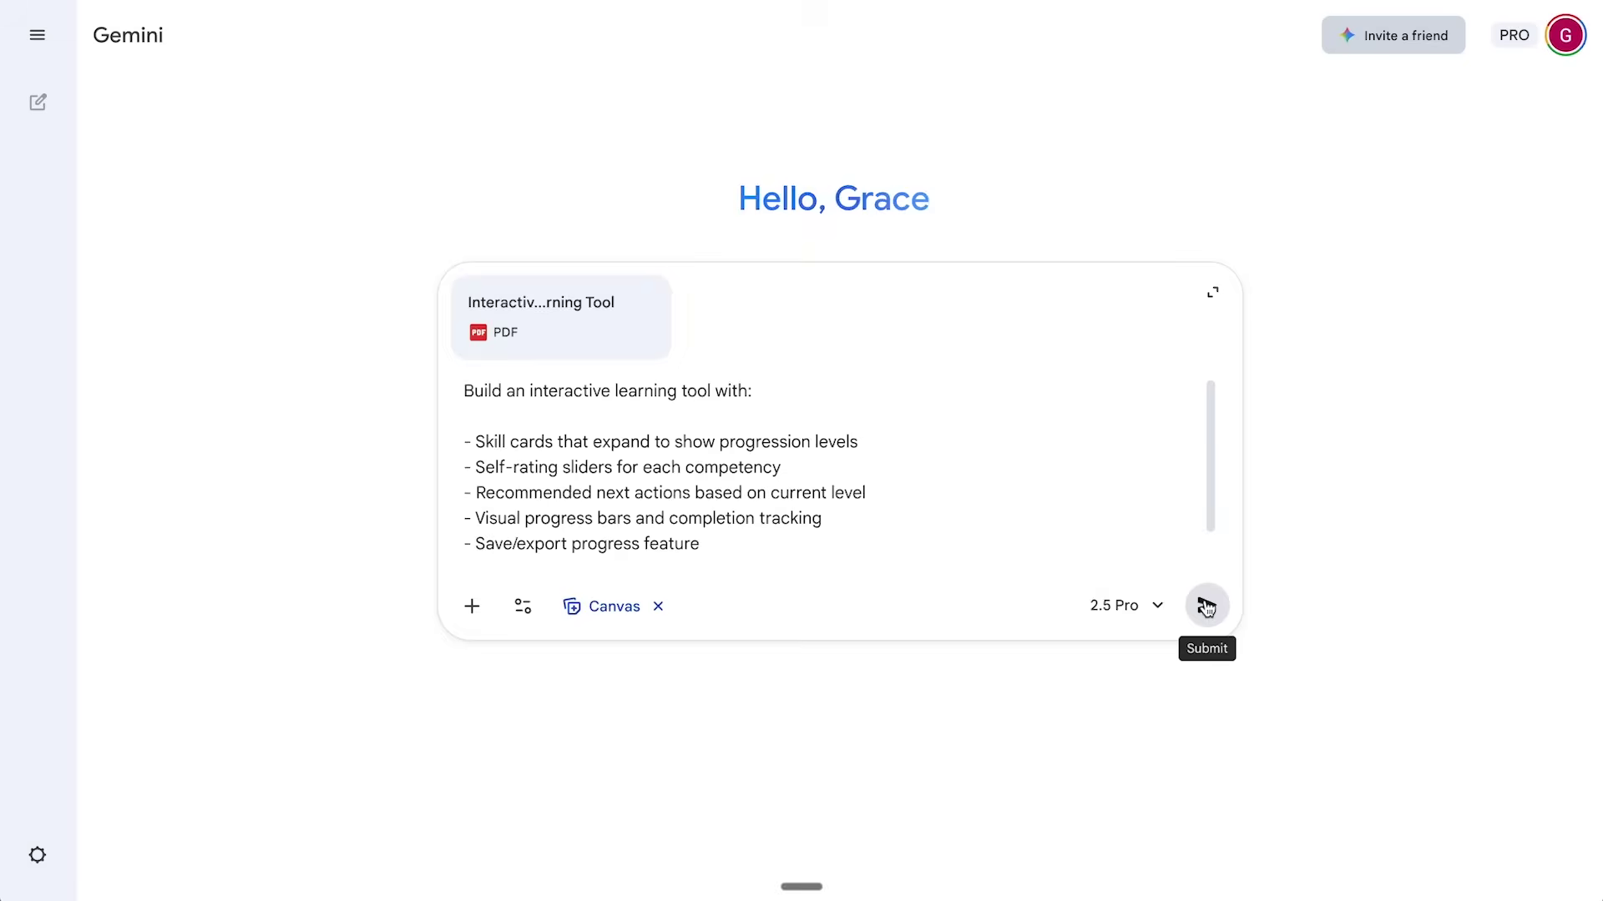
# Step: Submit the interactive learning tool prompt with its PDF in Canvas, and try the proficiency sliders and expandable details on the first two skill cards
pyautogui.click(1205, 601)
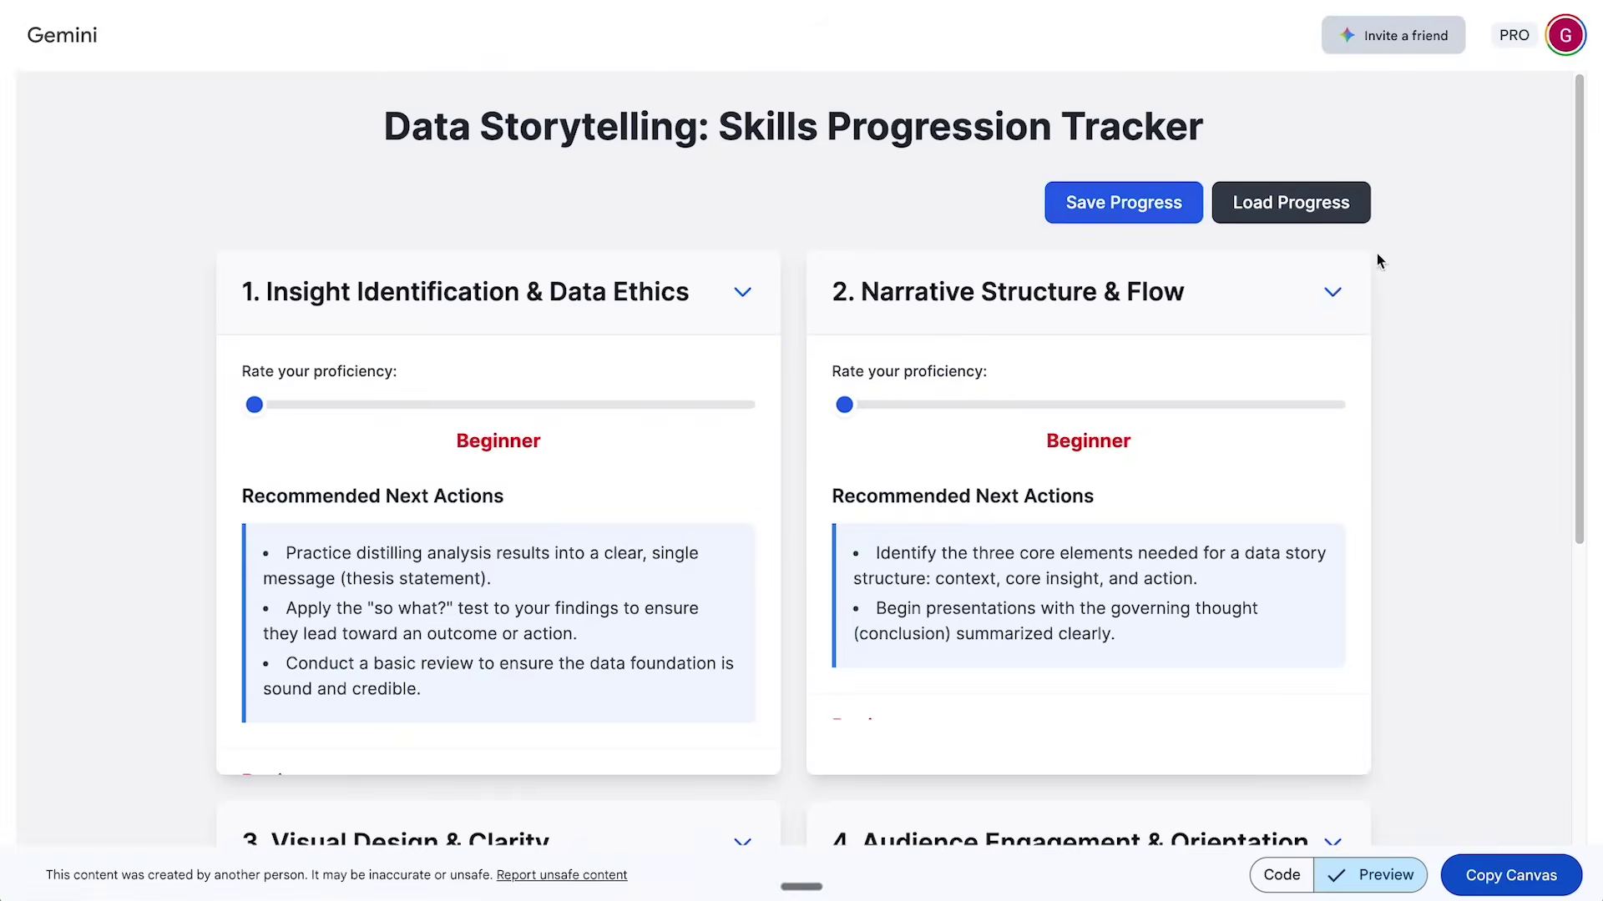
pyautogui.click(434, 405)
pyautogui.click(743, 292)
pyautogui.scroll(-2, 794, 458)
pyautogui.click(1012, 261)
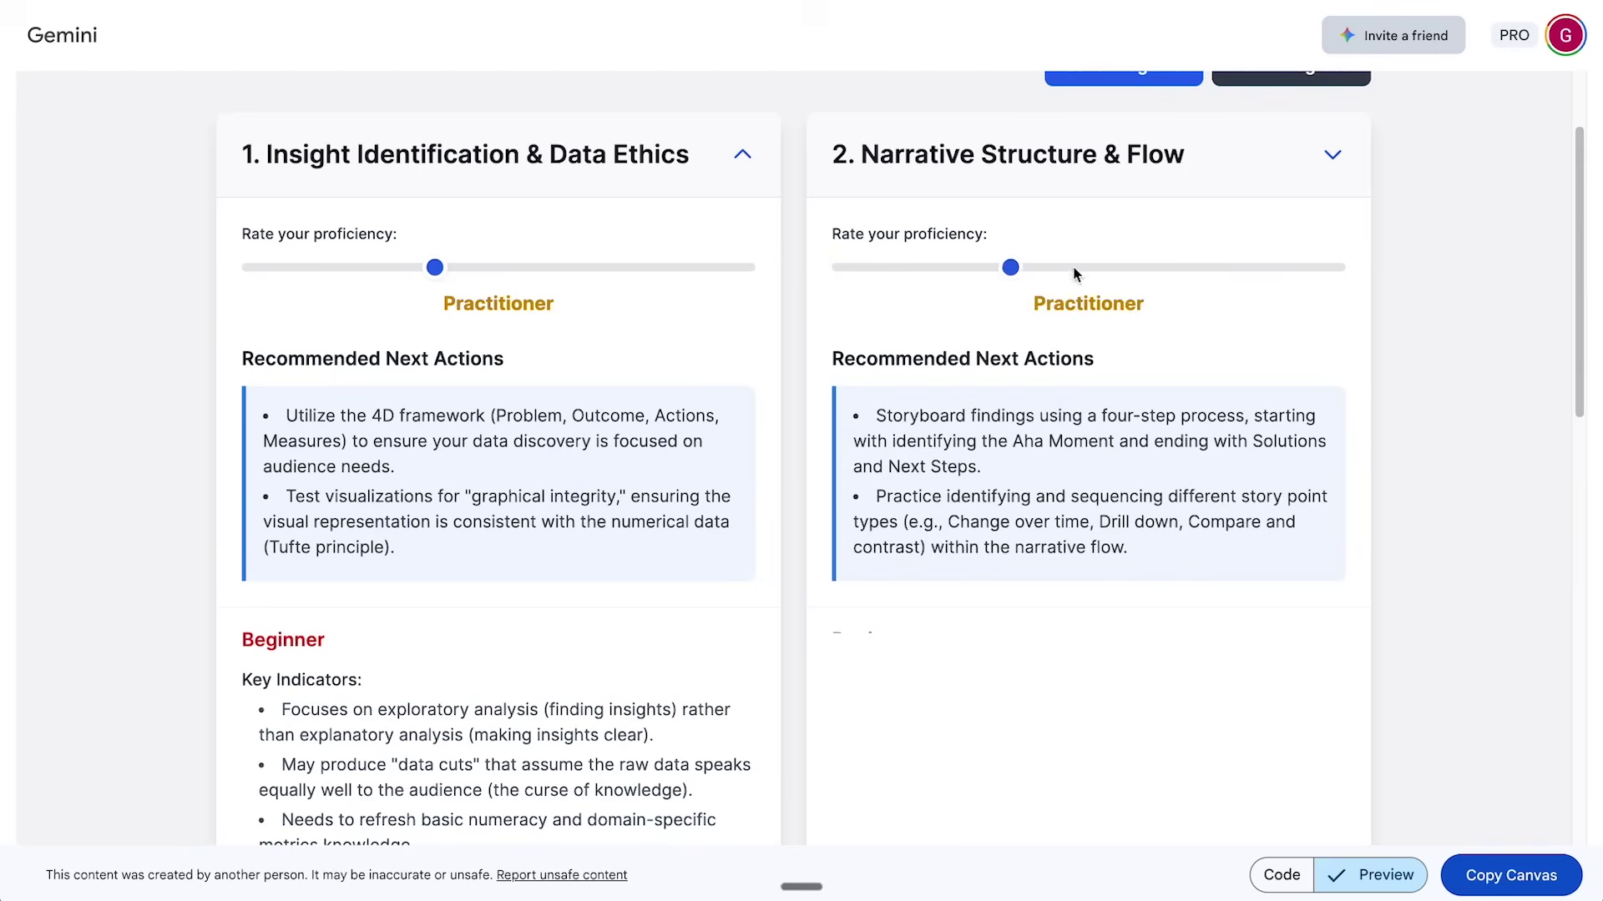
pyautogui.click(1240, 267)
pyautogui.click(1333, 155)
pyautogui.scroll(-6, 1344, 158)
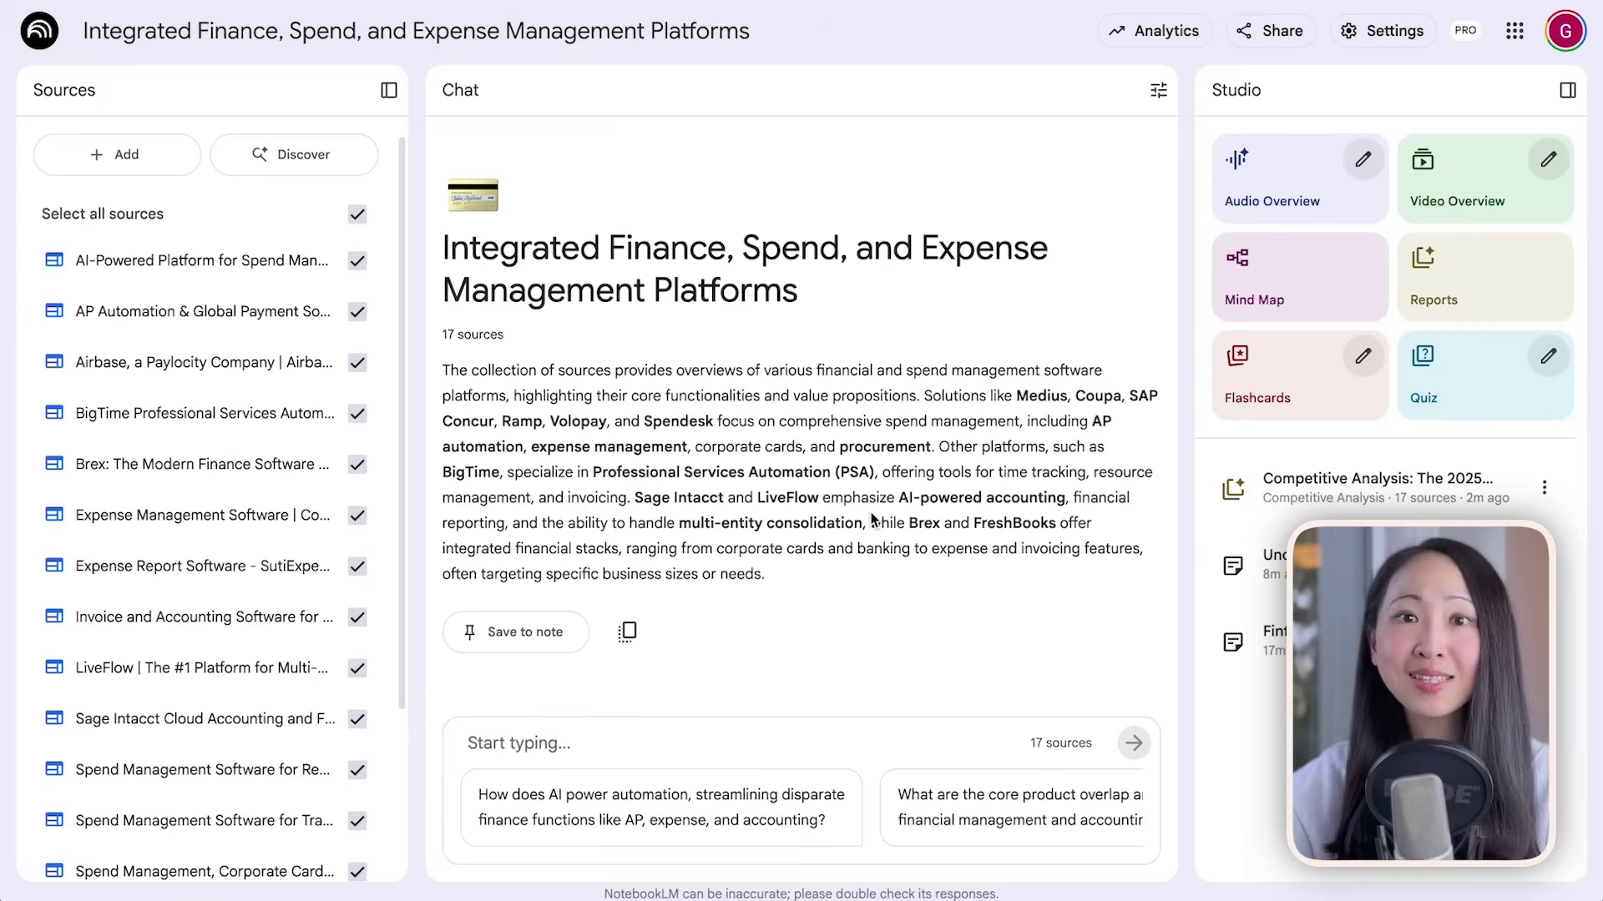
# Step: In NotebookLM's expense management notebook, discover web sources on switching expense platforms and import them without the manufacturer ERP case study PDF
pyautogui.click(348, 172)
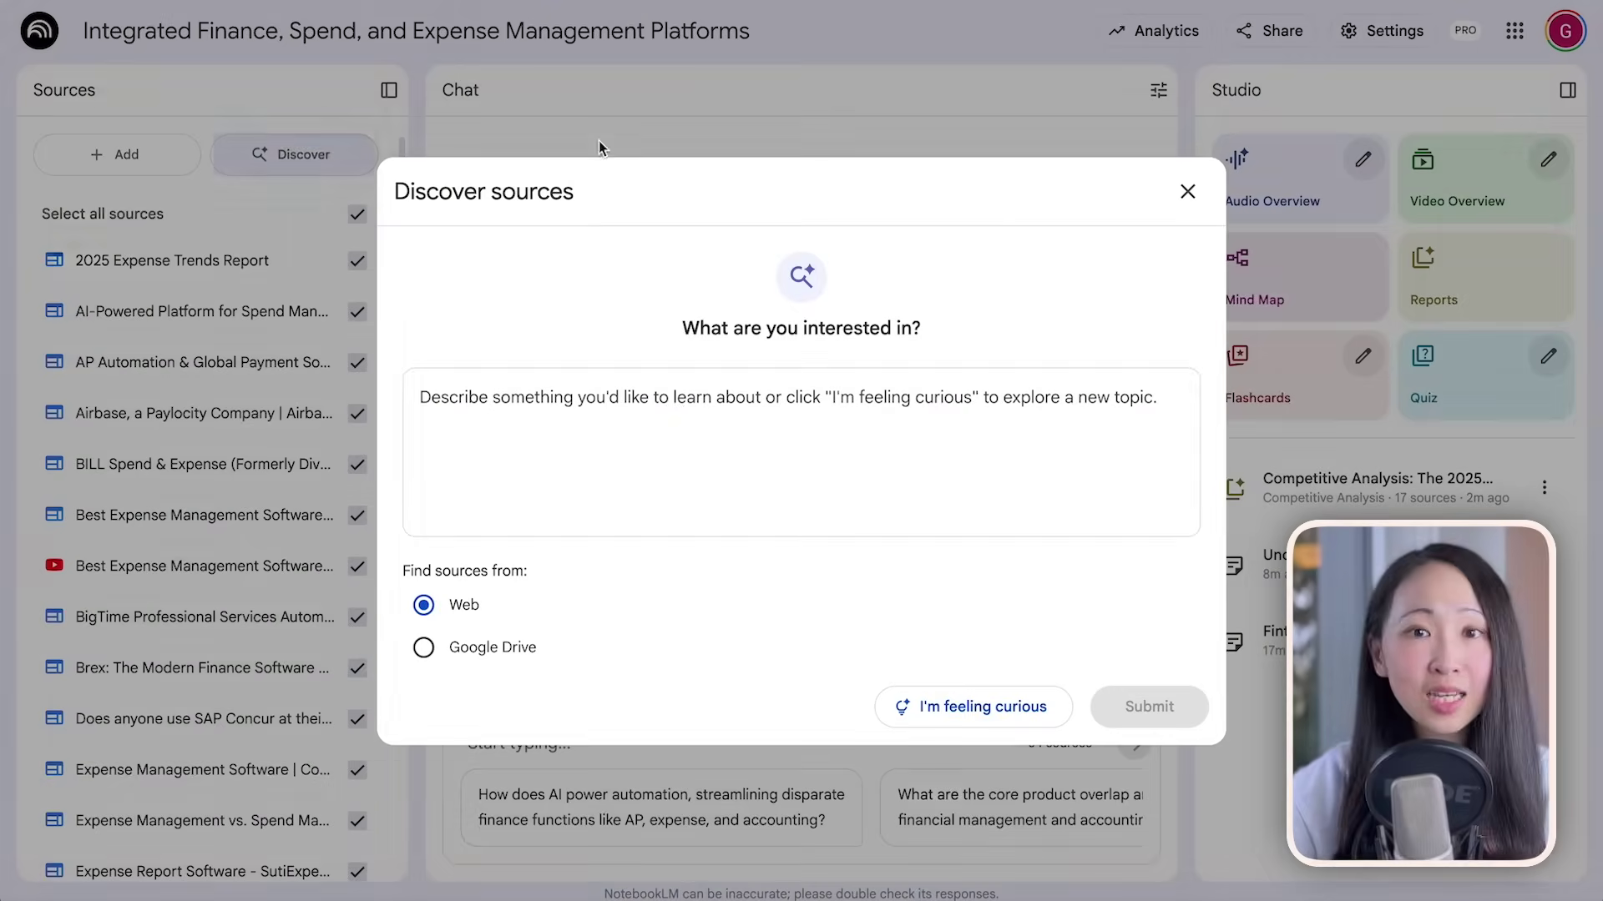
pyautogui.click(680, 404)
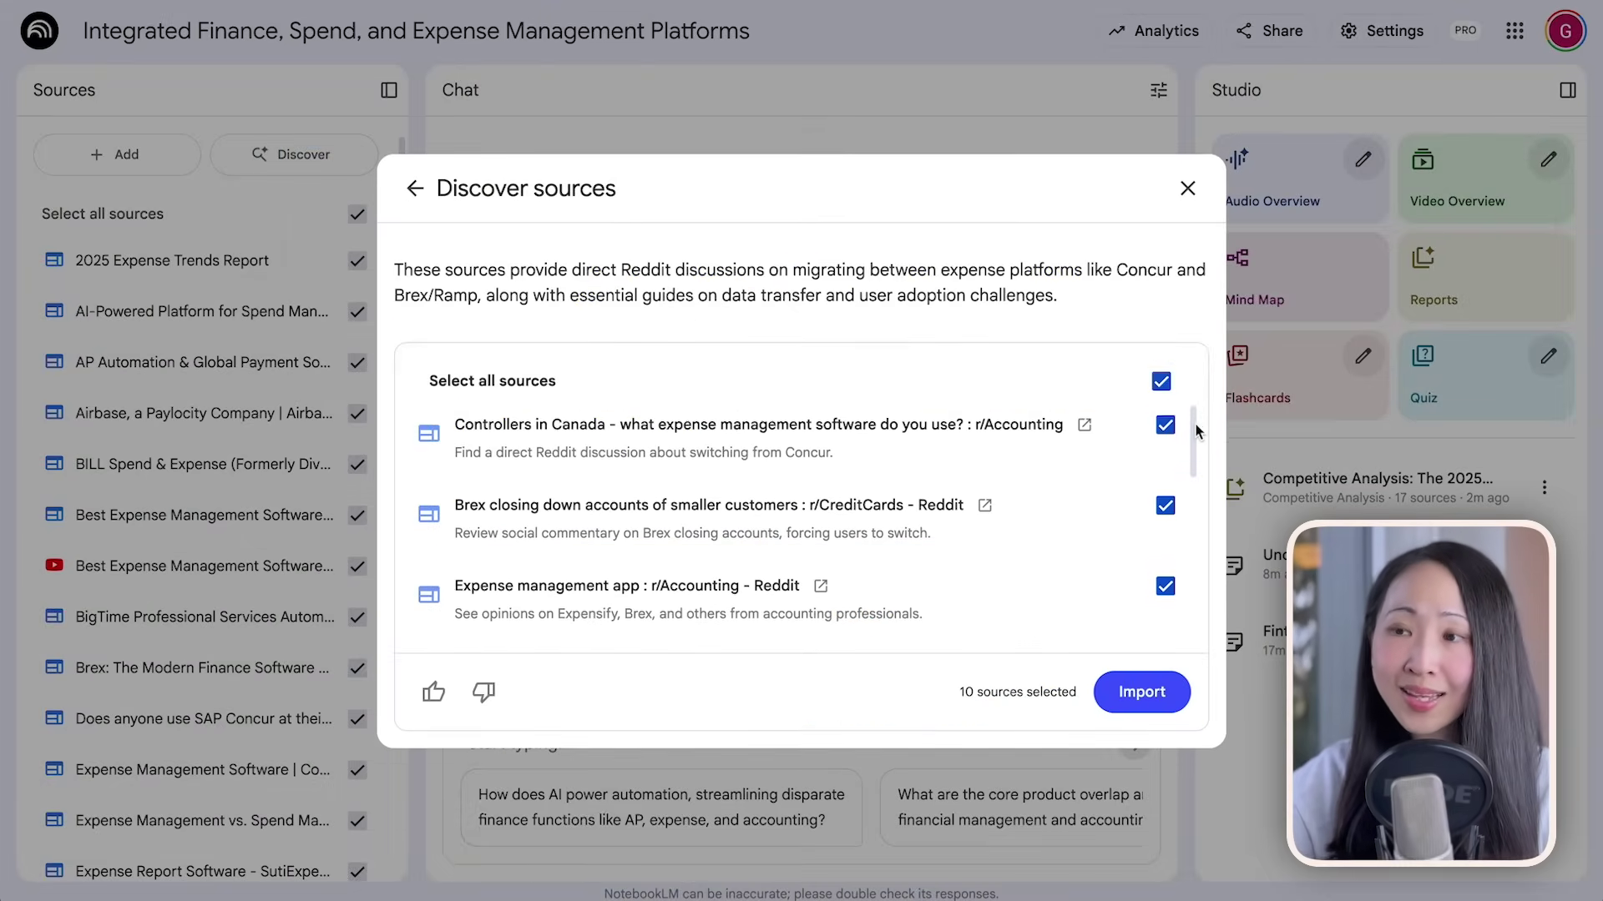
pyautogui.scroll(-3, 1194, 434)
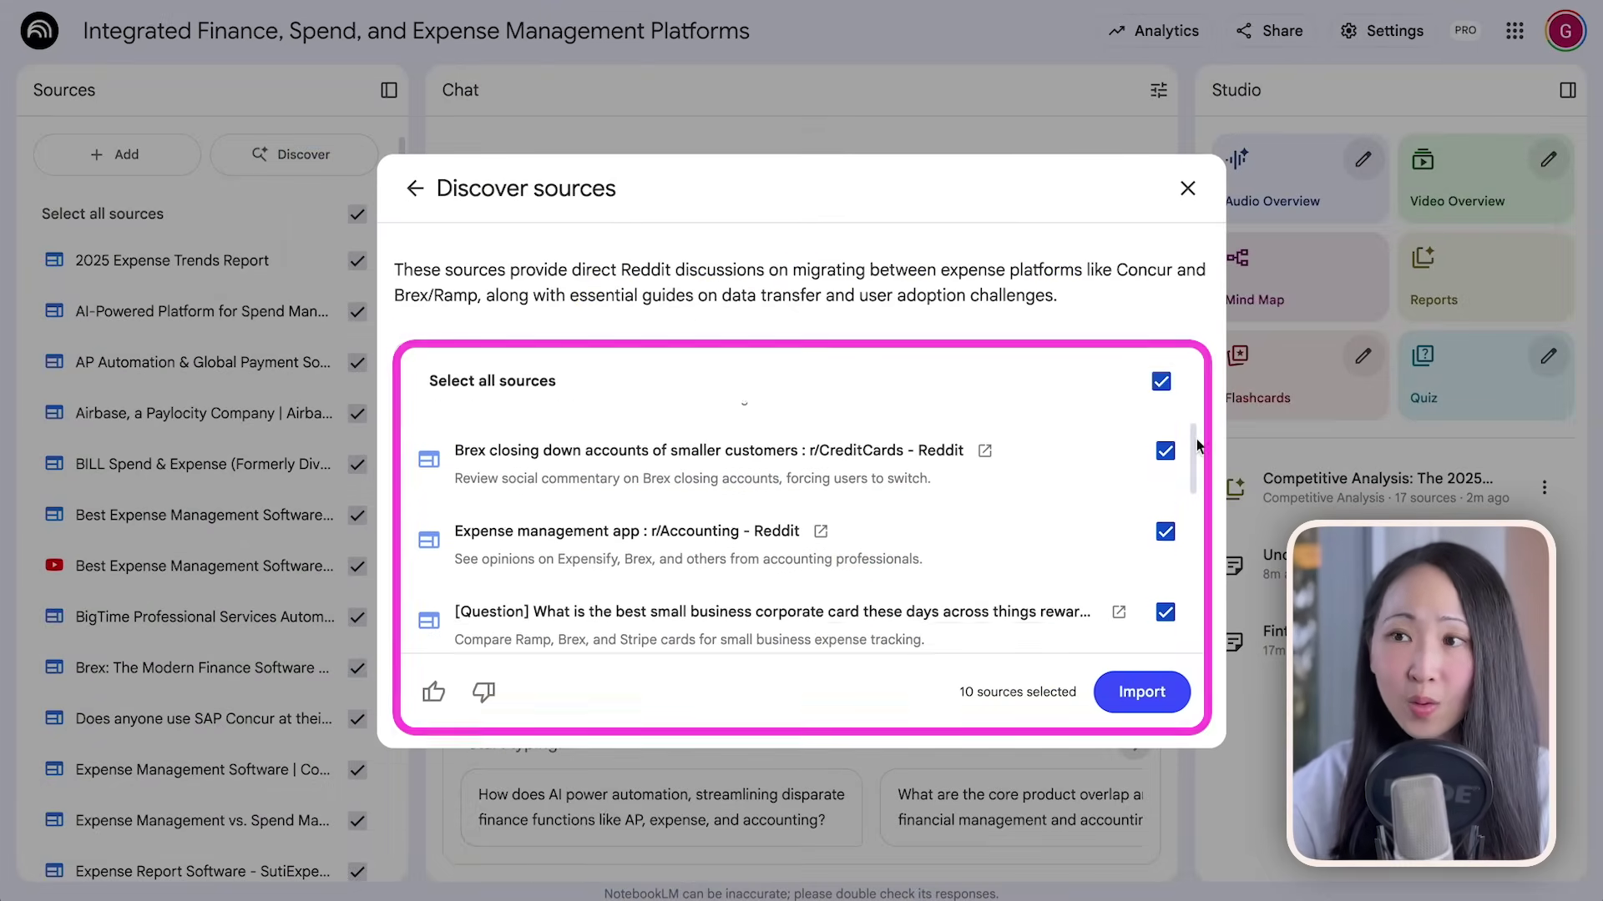
pyautogui.moveTo(1197, 461); pyautogui.dragTo(1194, 601)
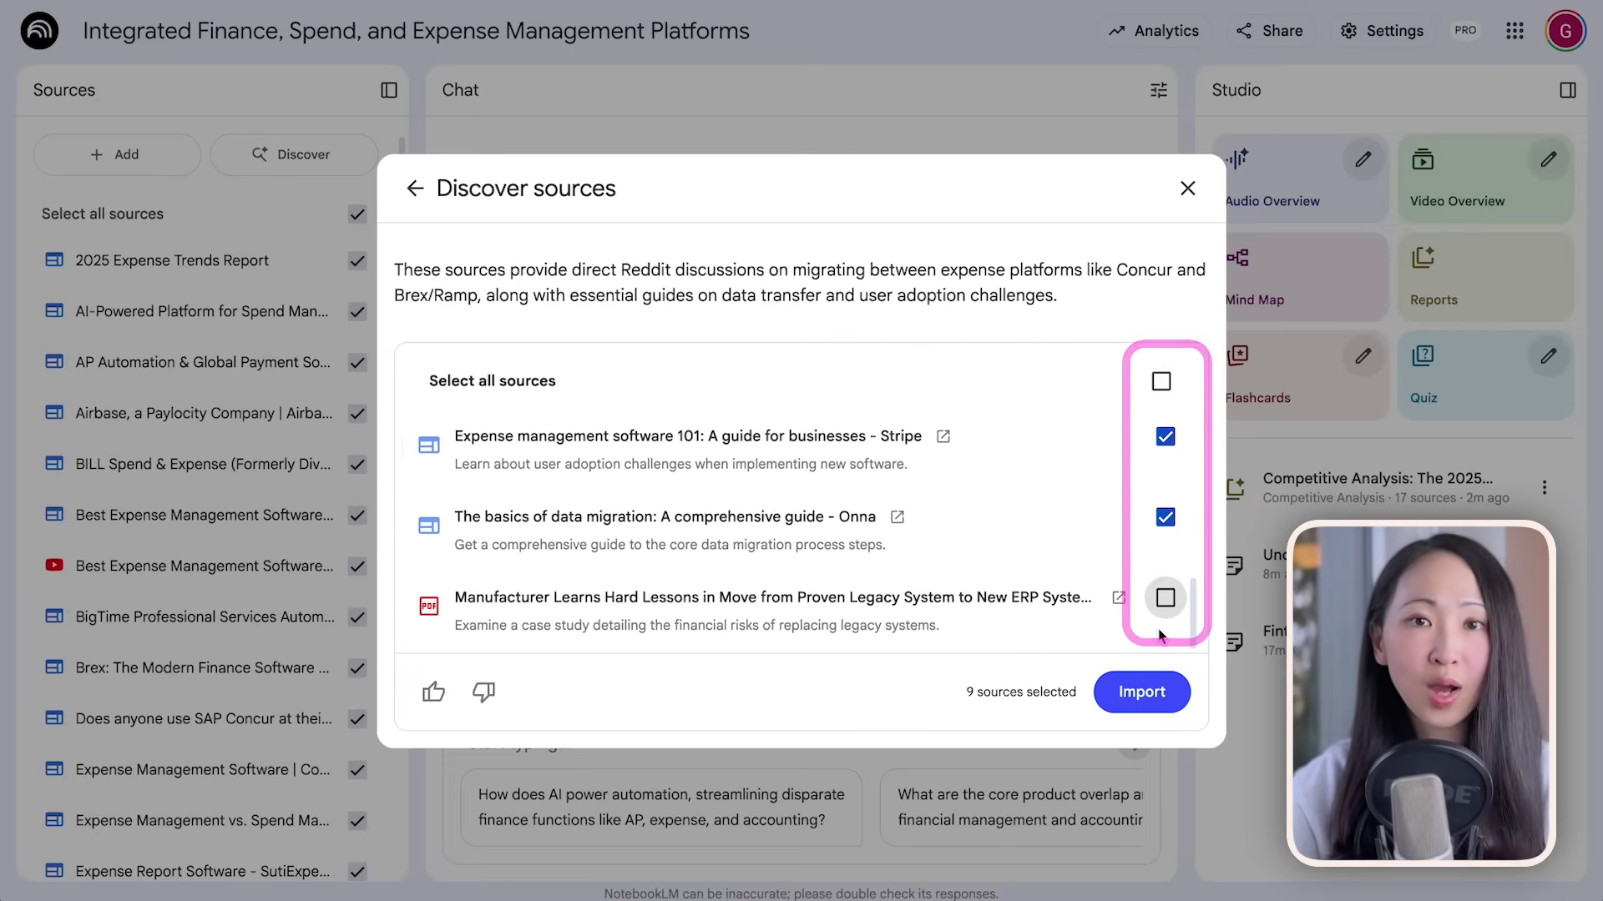
pyautogui.click(1142, 692)
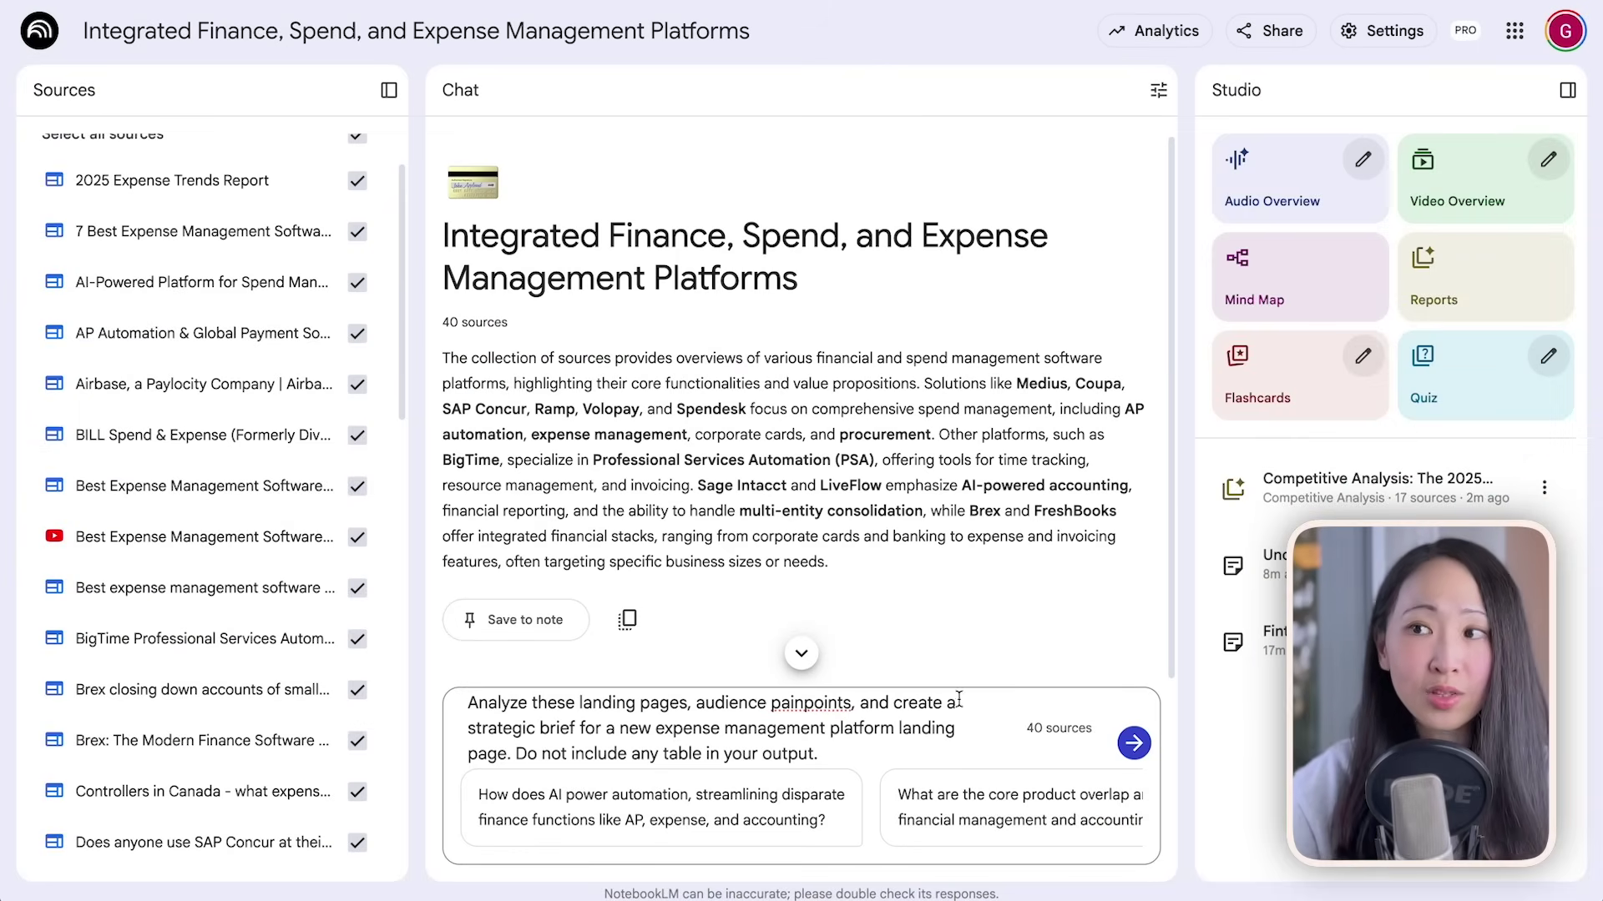
# Step: Request a table-free strategic brief for a new expense management platform landing page, based on the landing pages and audience painpoints
pyautogui.press('Return')
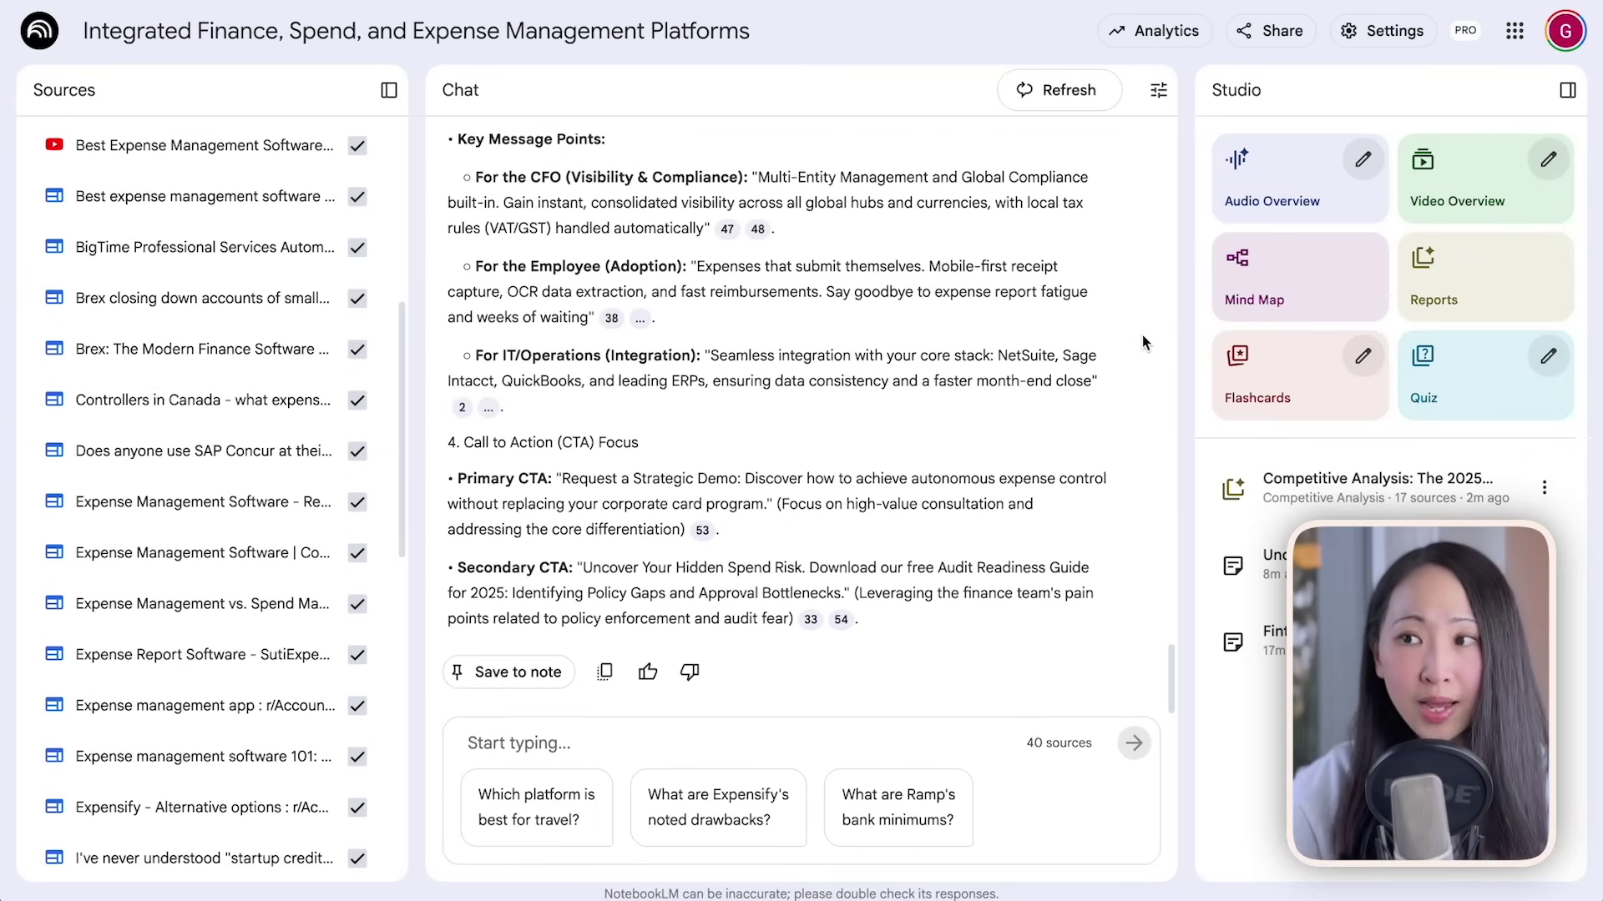
# Step: Review the strategic landing page brief from its key message points through the call-to-action section, and copy the whole response
pyautogui.scroll(20, 1143, 340)
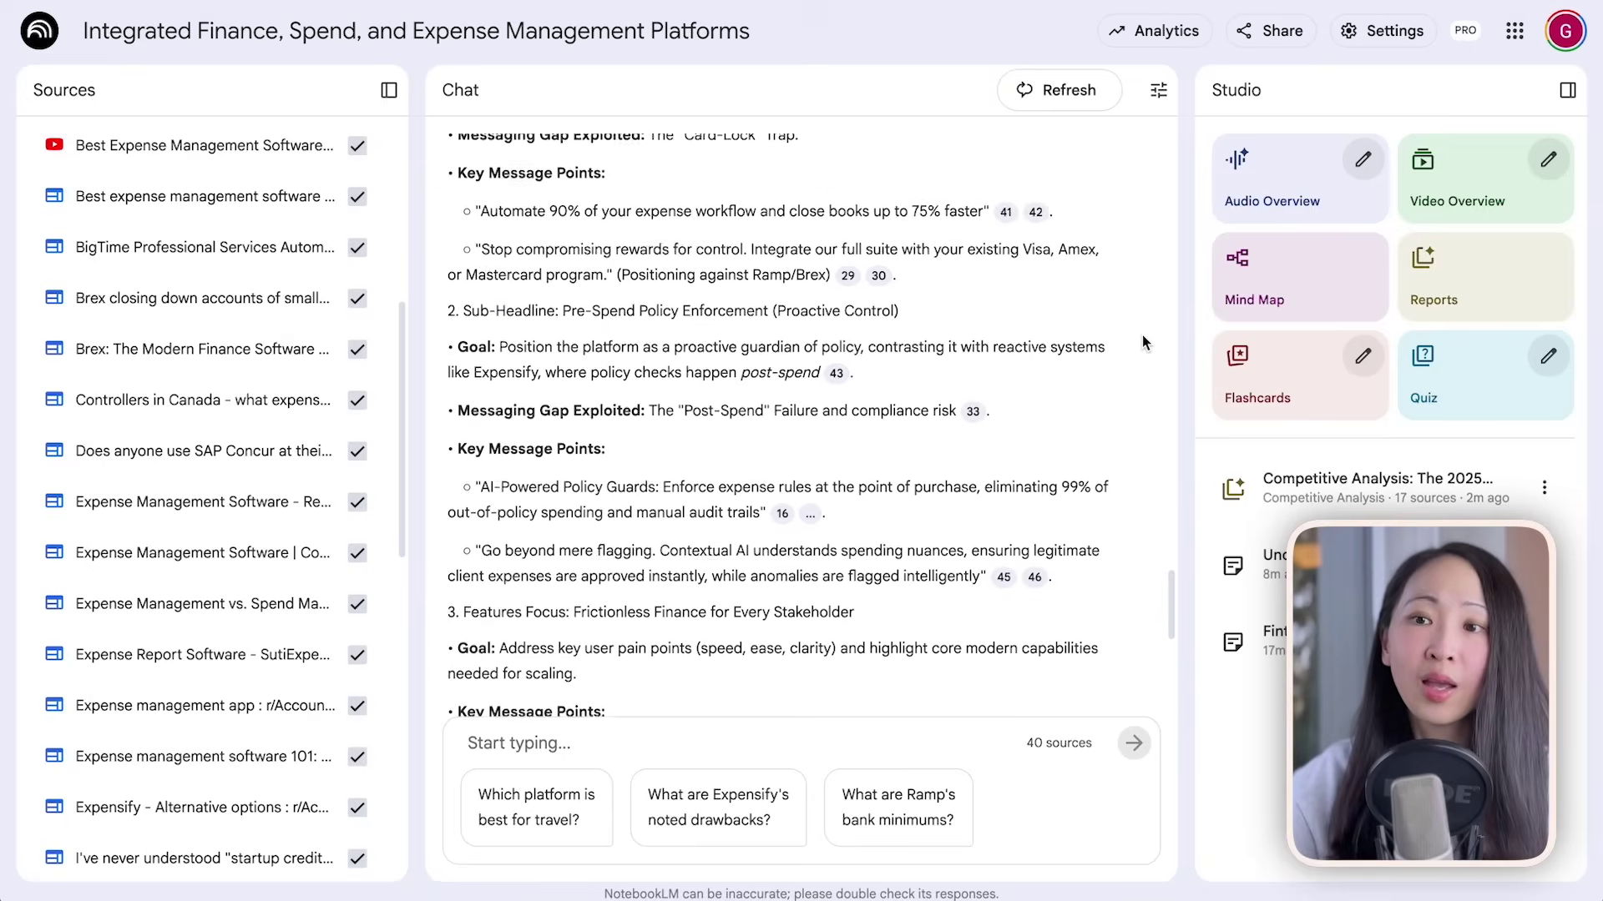
pyautogui.moveTo(1170, 159); pyautogui.dragTo(1216, 676)
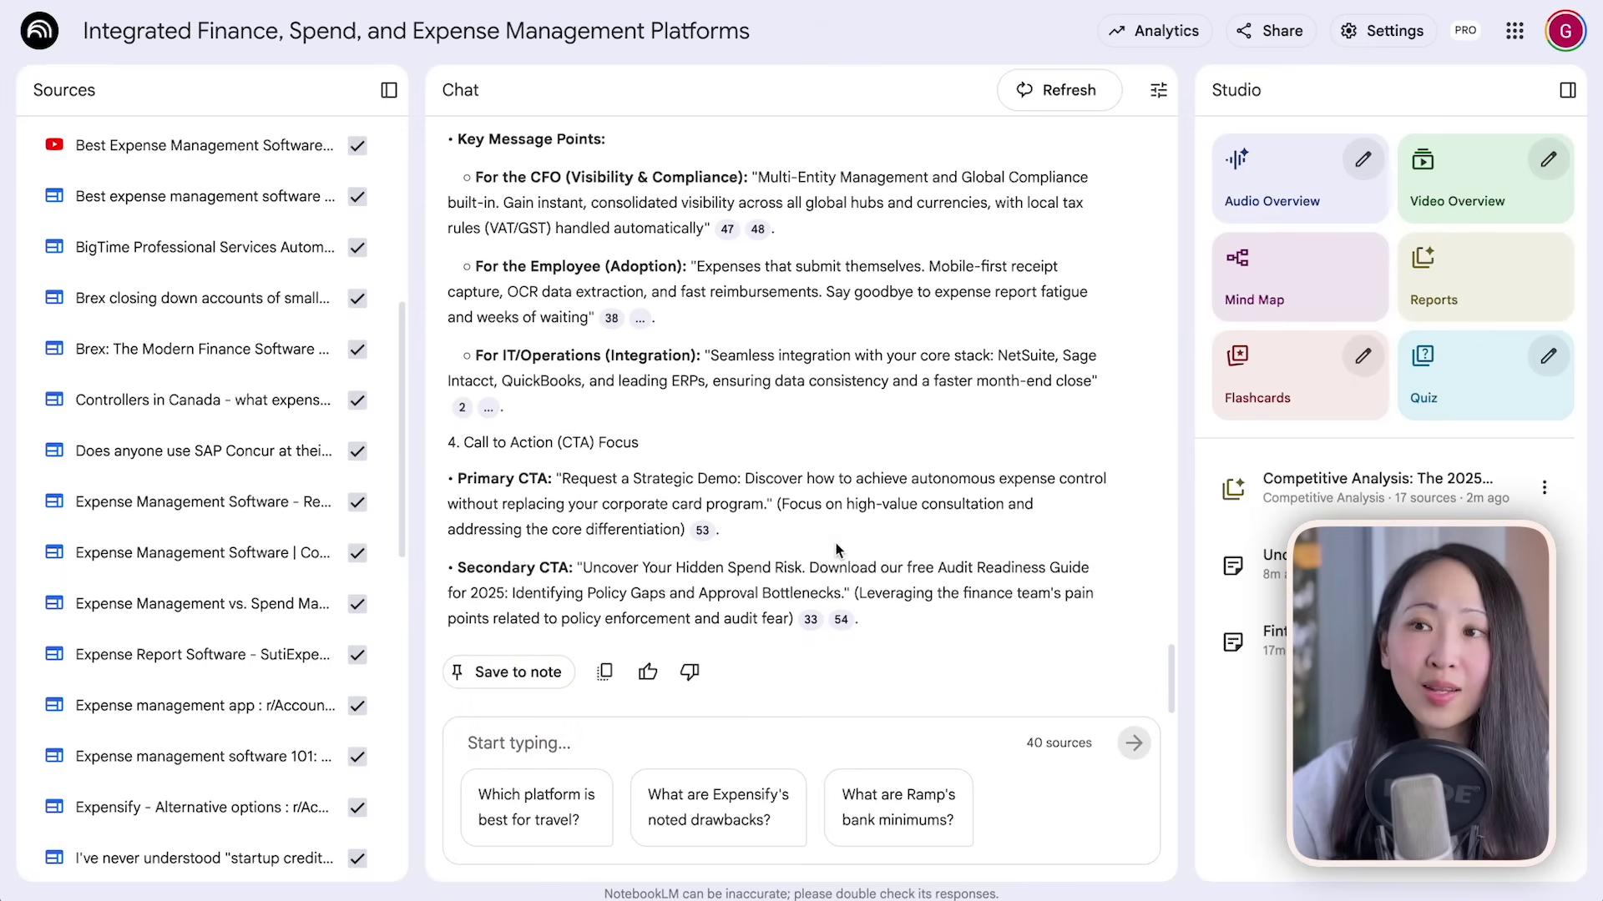
pyautogui.click(605, 674)
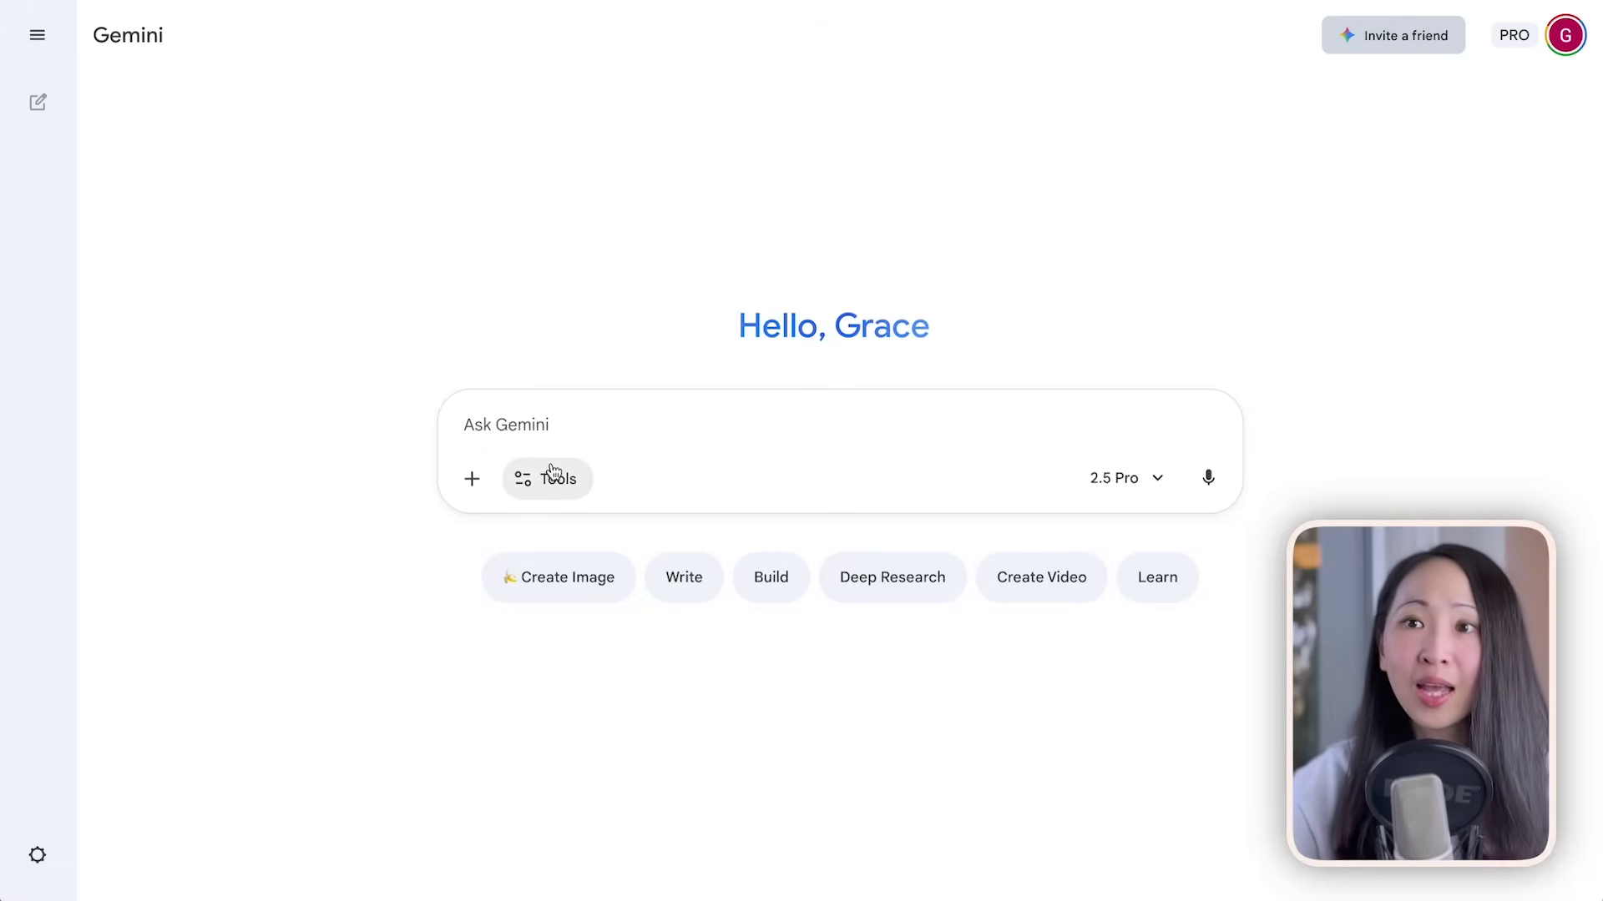
# Step: In Gemini, submit a Canvas request for a modern, fully functional, ready-to-deploy landing page for the expense management tool "Momentum", including the copied research brief
pyautogui.click(551, 472)
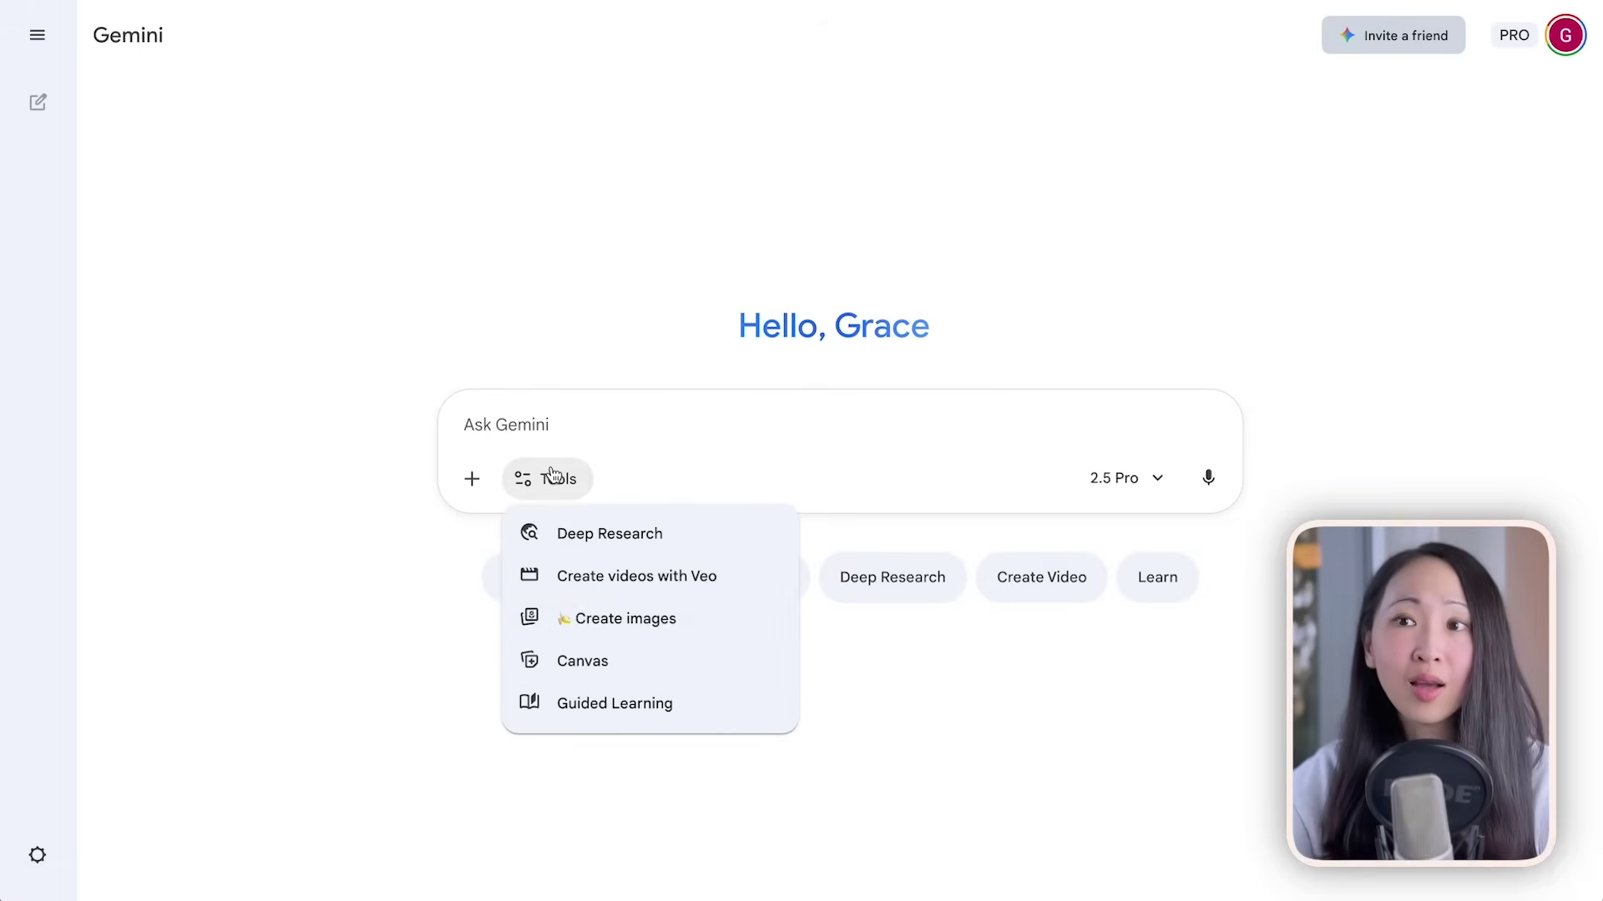
pyautogui.click(633, 662)
pyautogui.hotkey('ctrl', 'v')
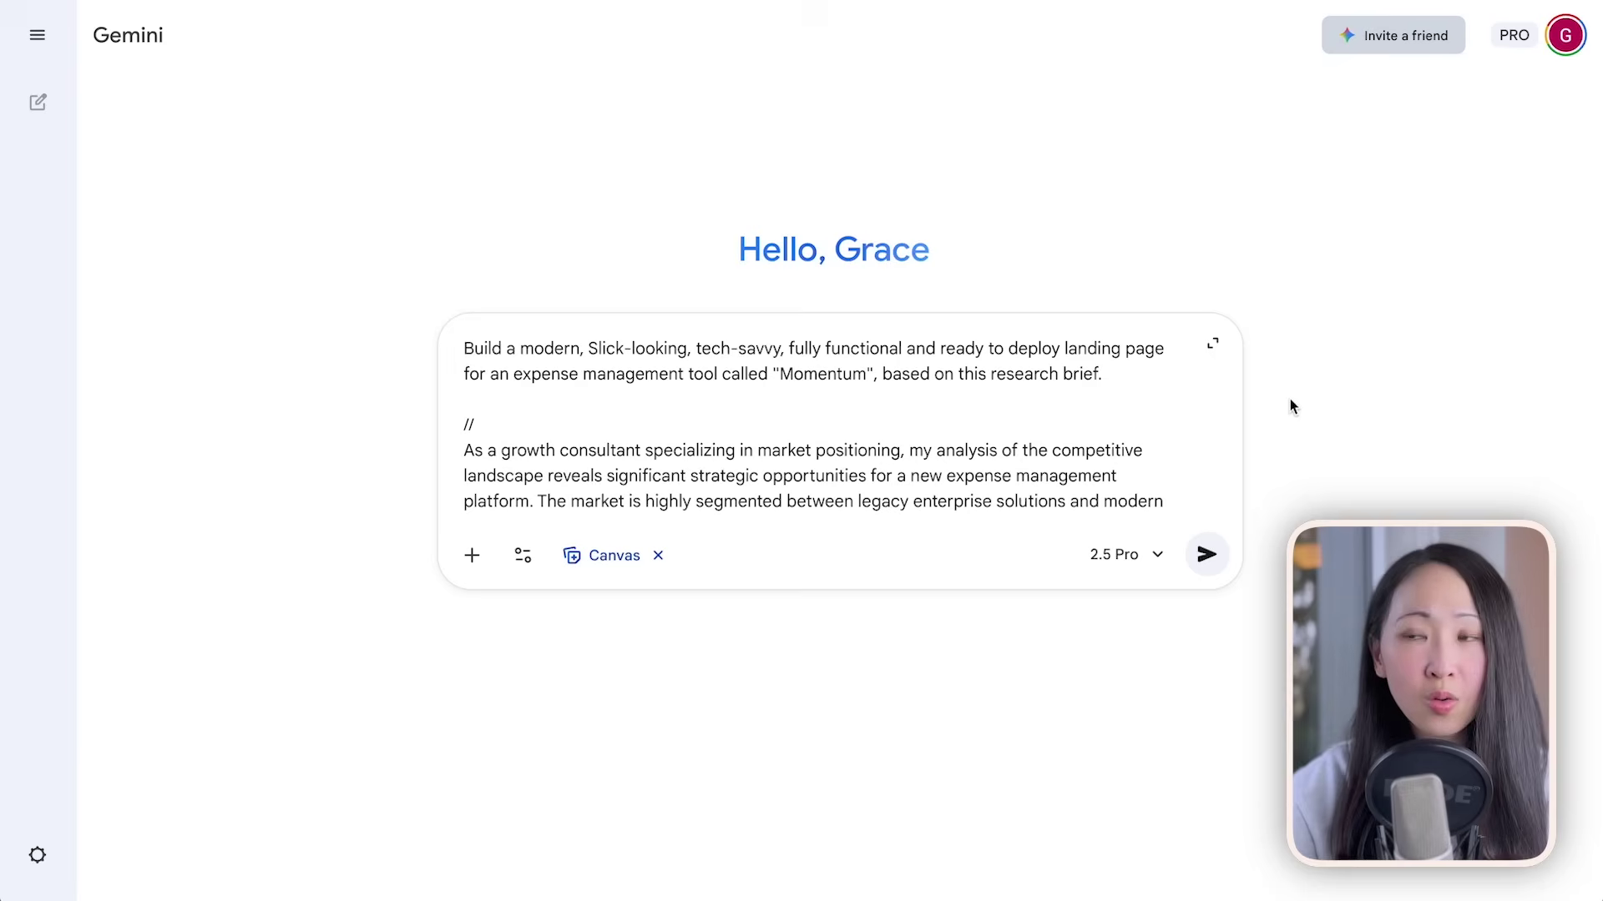
pyautogui.click(1206, 554)
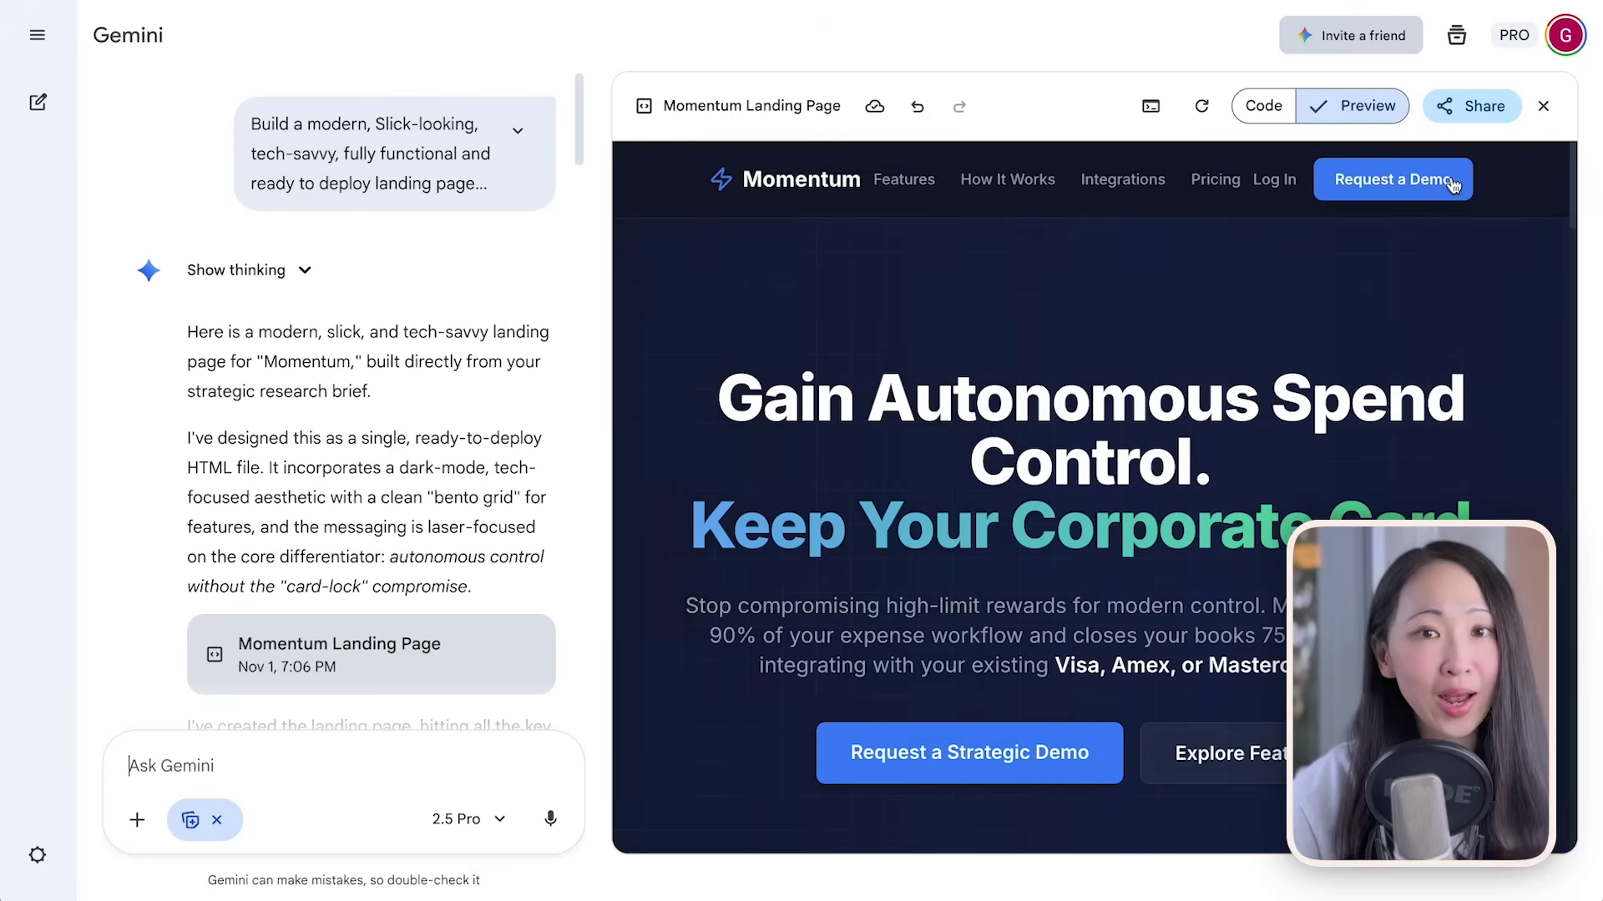
# Step: Open the Momentum landing page at full width, examine its sections down to the footer, and try the Audit Readiness Guide download
pyautogui.click(1150, 106)
pyautogui.scroll(-5, 1220, 512)
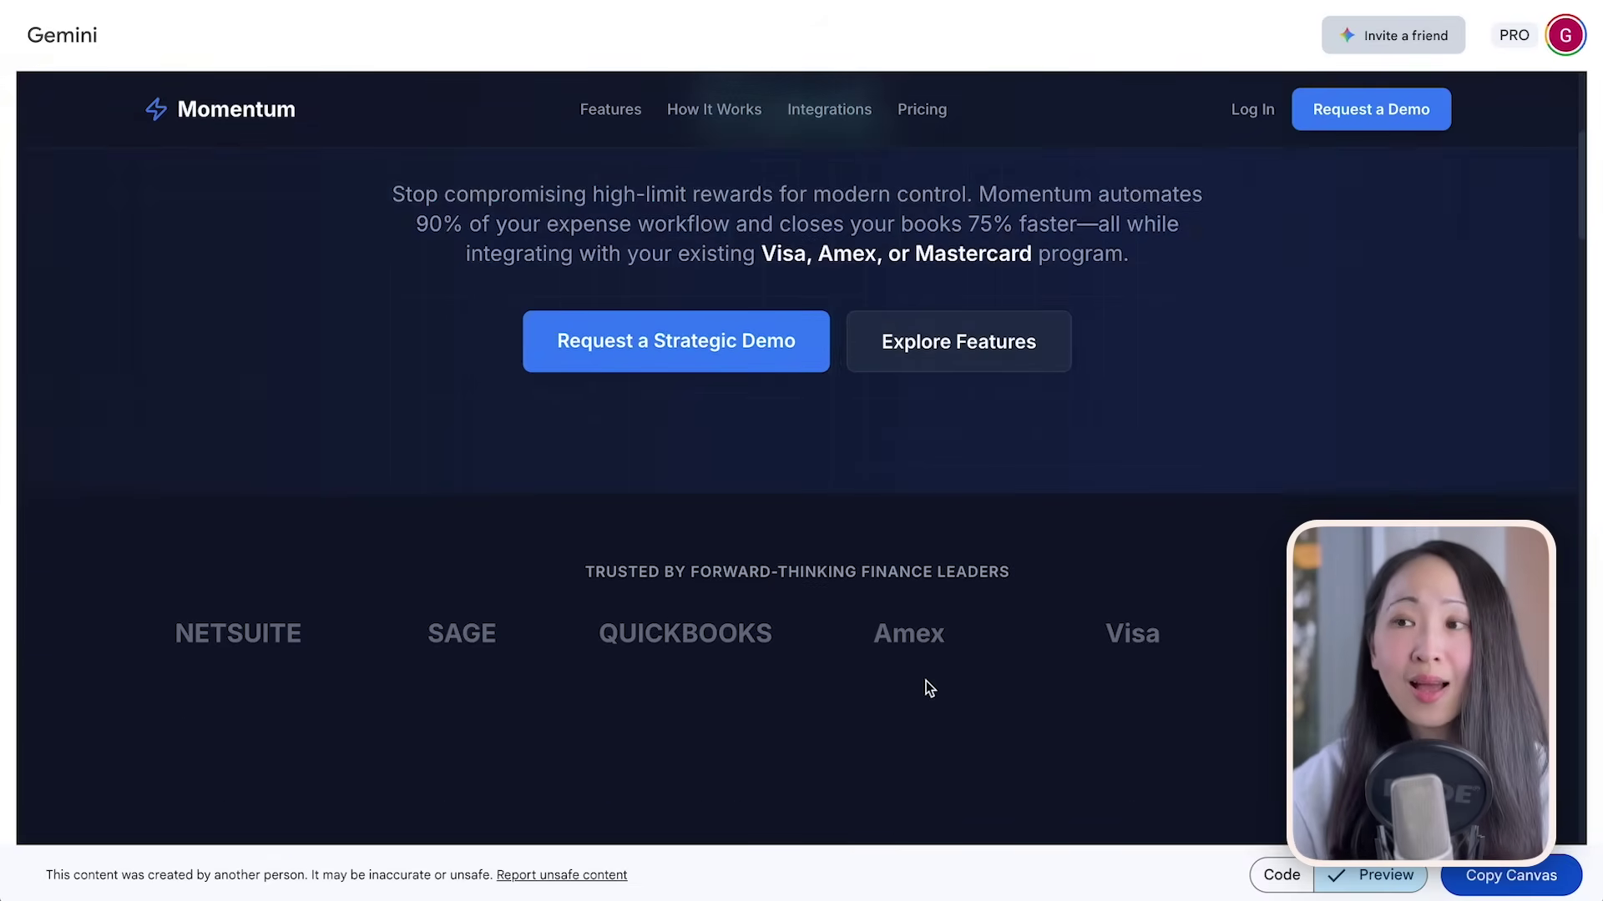
pyautogui.scroll(-10, 925, 681)
pyautogui.scroll(-6, 658, 558)
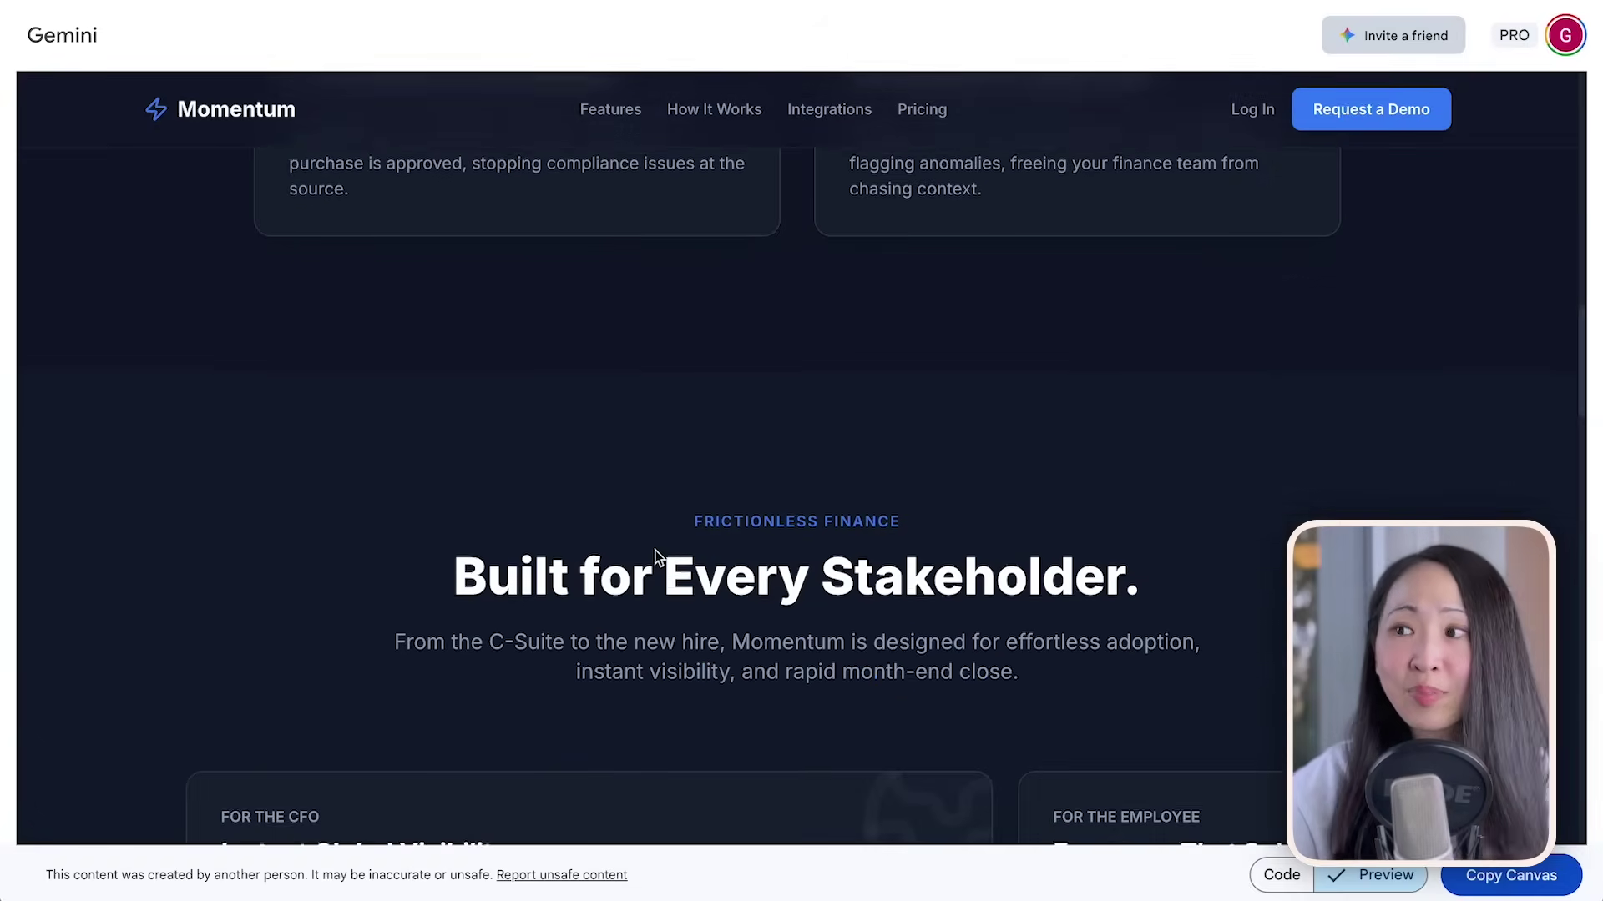
pyautogui.scroll(-5, 657, 557)
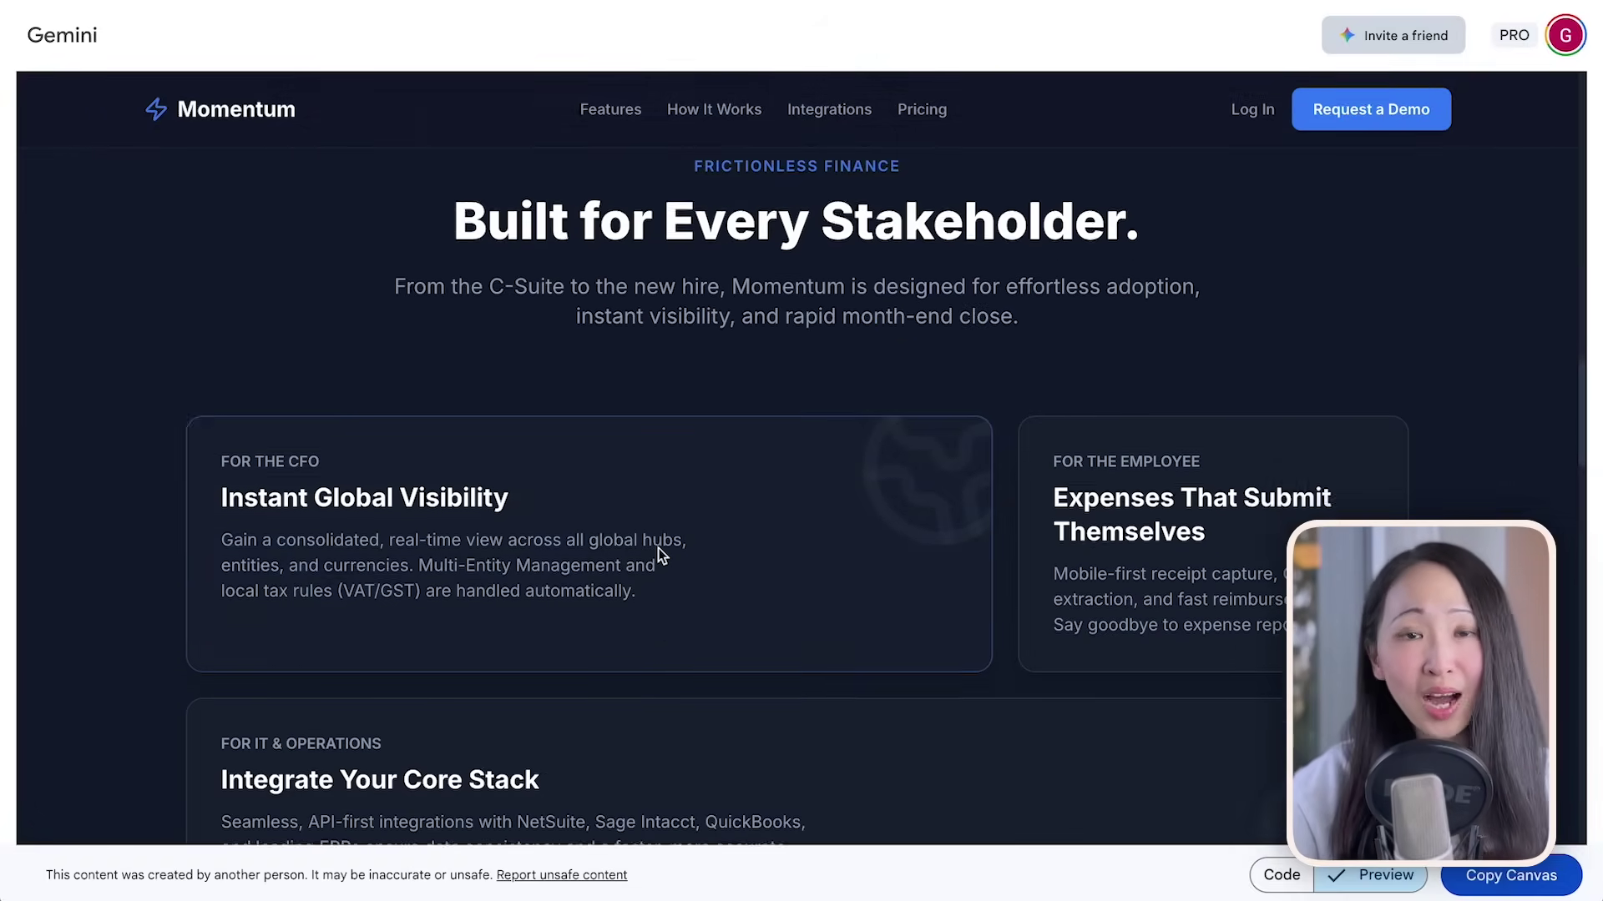
pyautogui.scroll(-15, 658, 551)
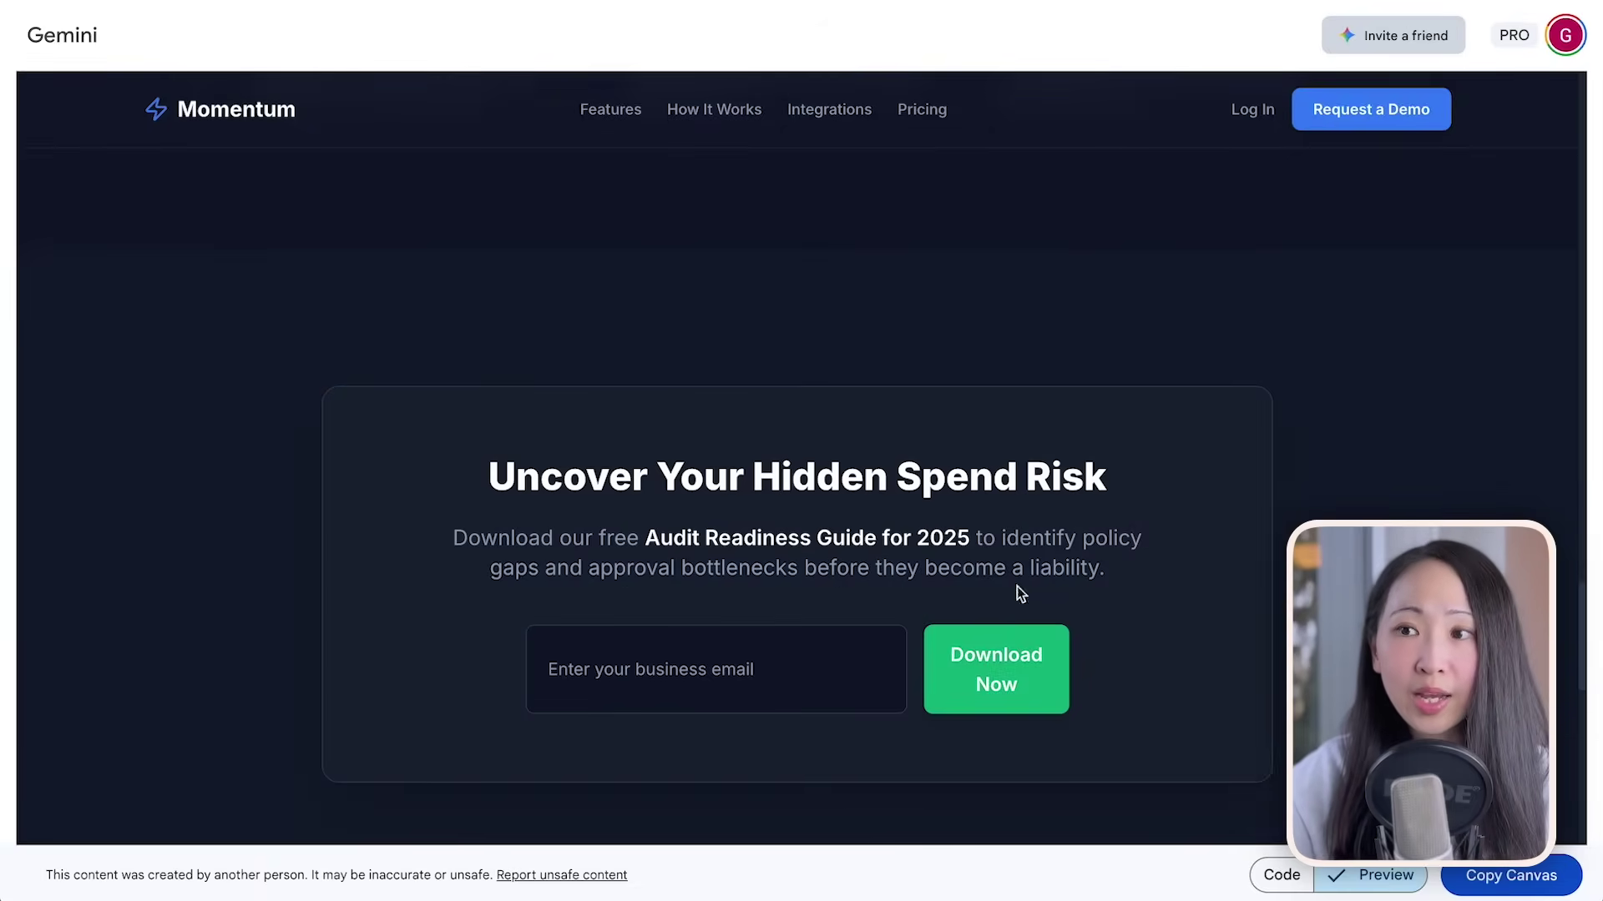
pyautogui.click(1022, 642)
pyautogui.scroll(-3, 1150, 622)
pyautogui.scroll(-10, 1154, 626)
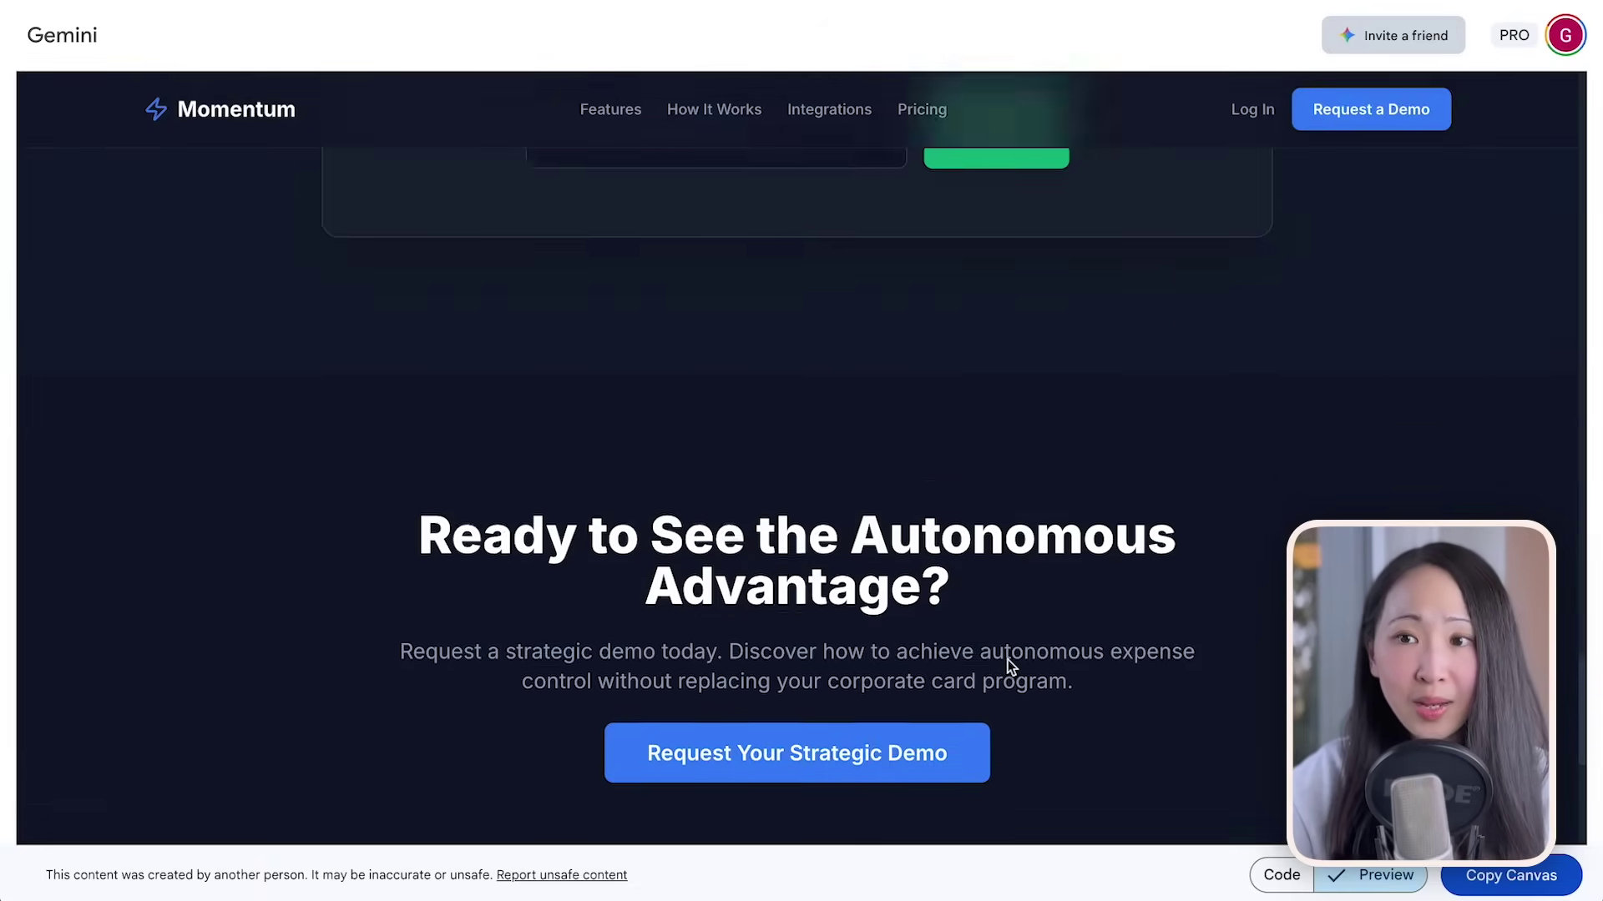
# Step: Look back over the Momentum page from the footer through the pre-spend enforcement section to the hero headline
pyautogui.scroll(20, 857, 777)
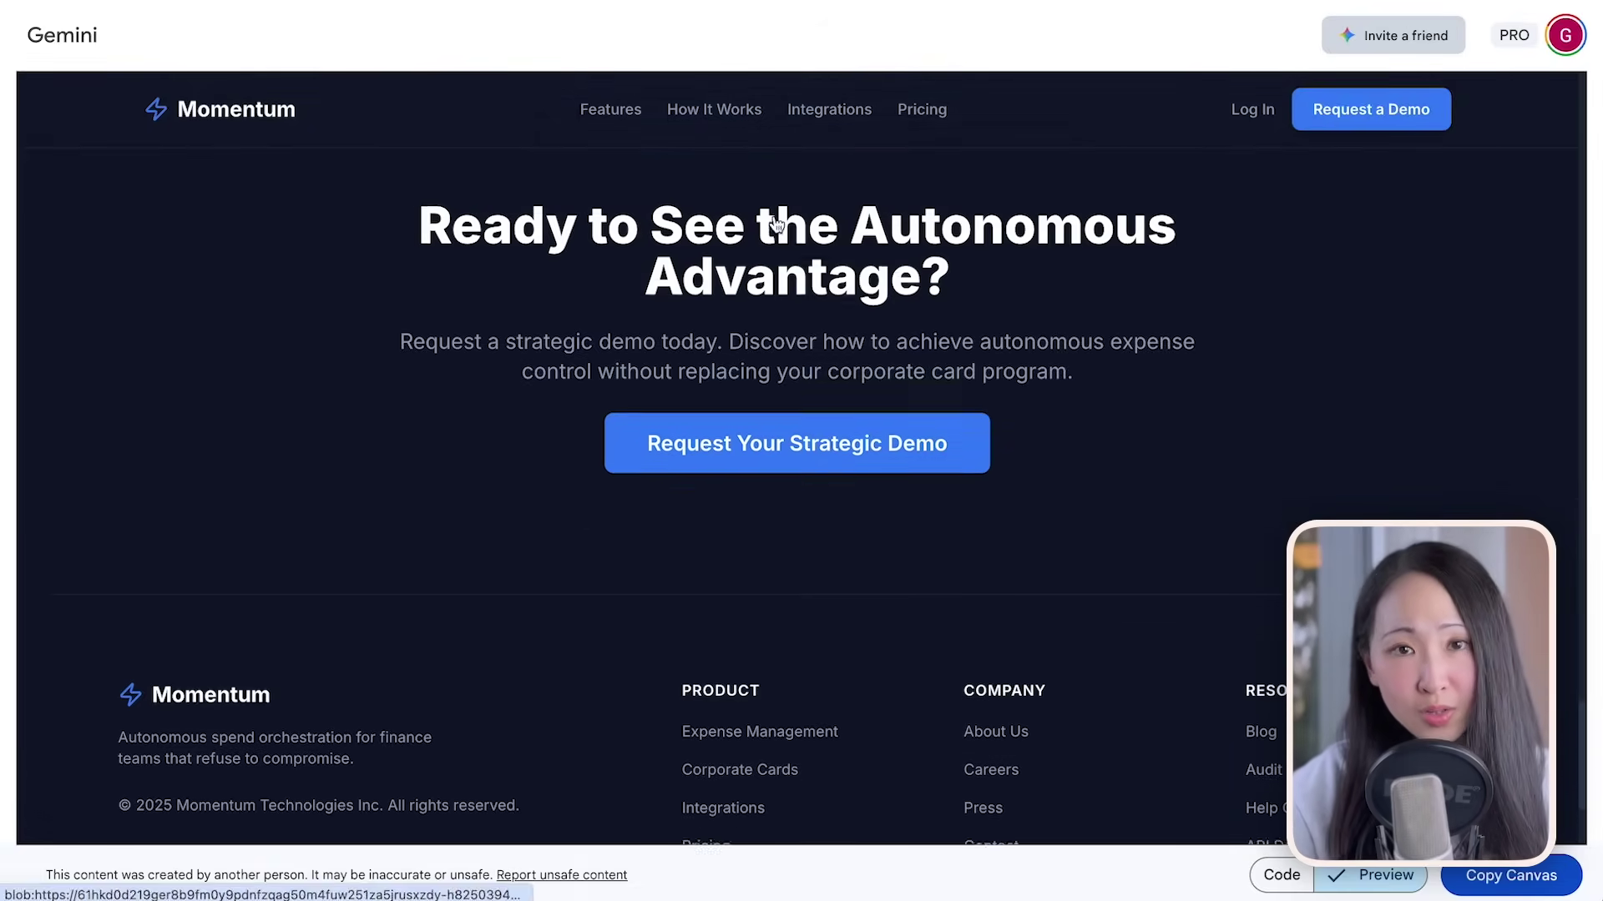
pyautogui.scroll(10, 1227, 221)
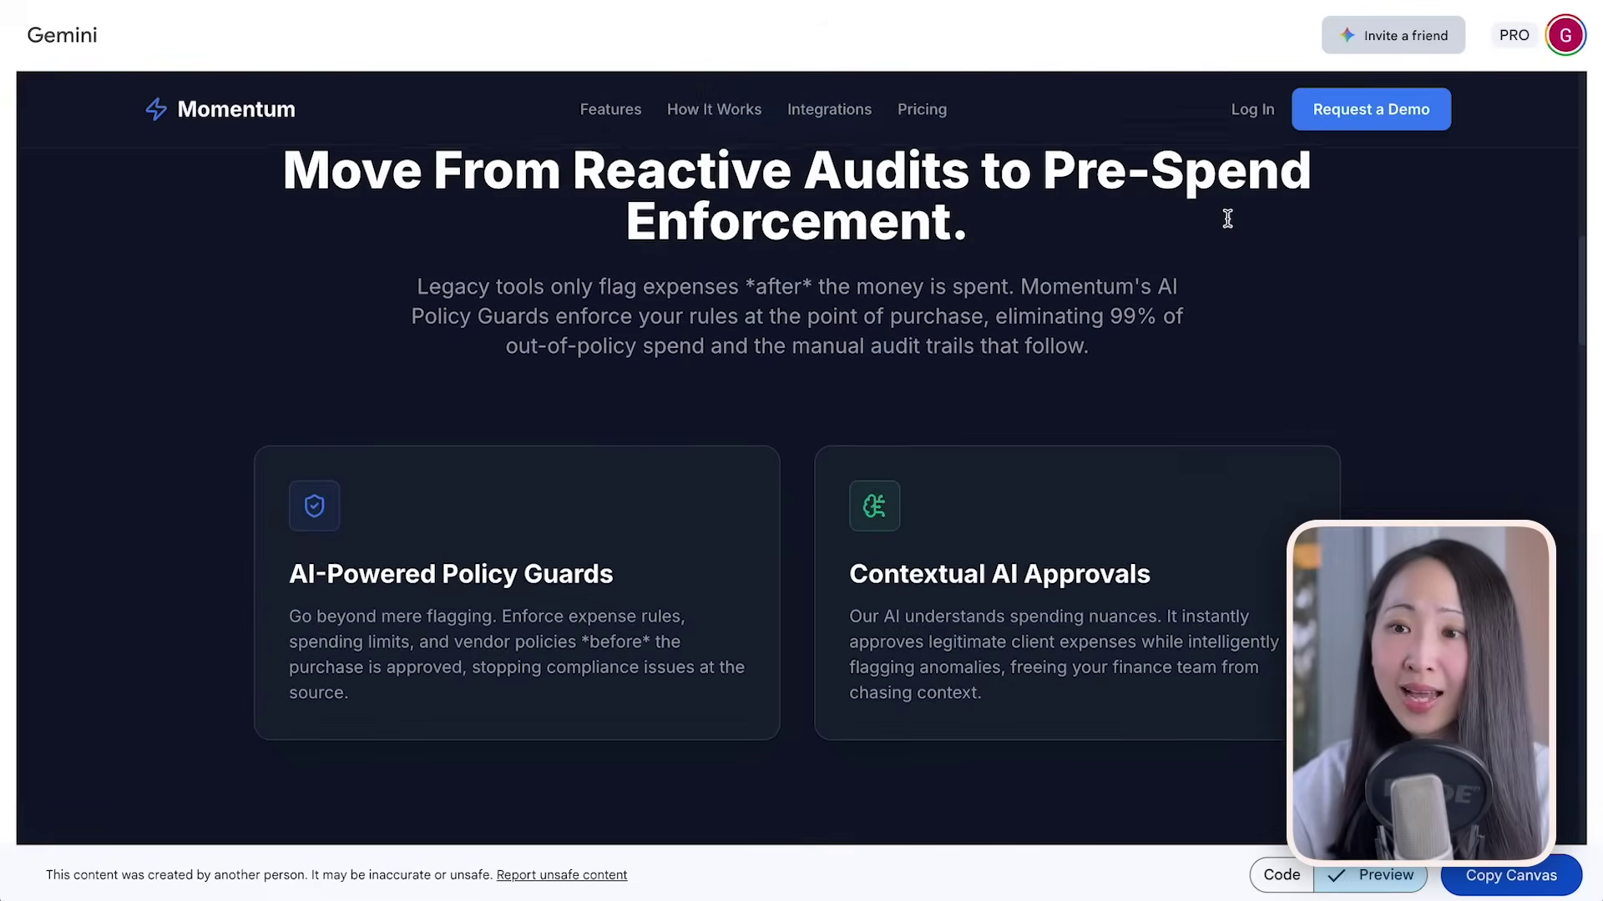
pyautogui.scroll(8, 1227, 218)
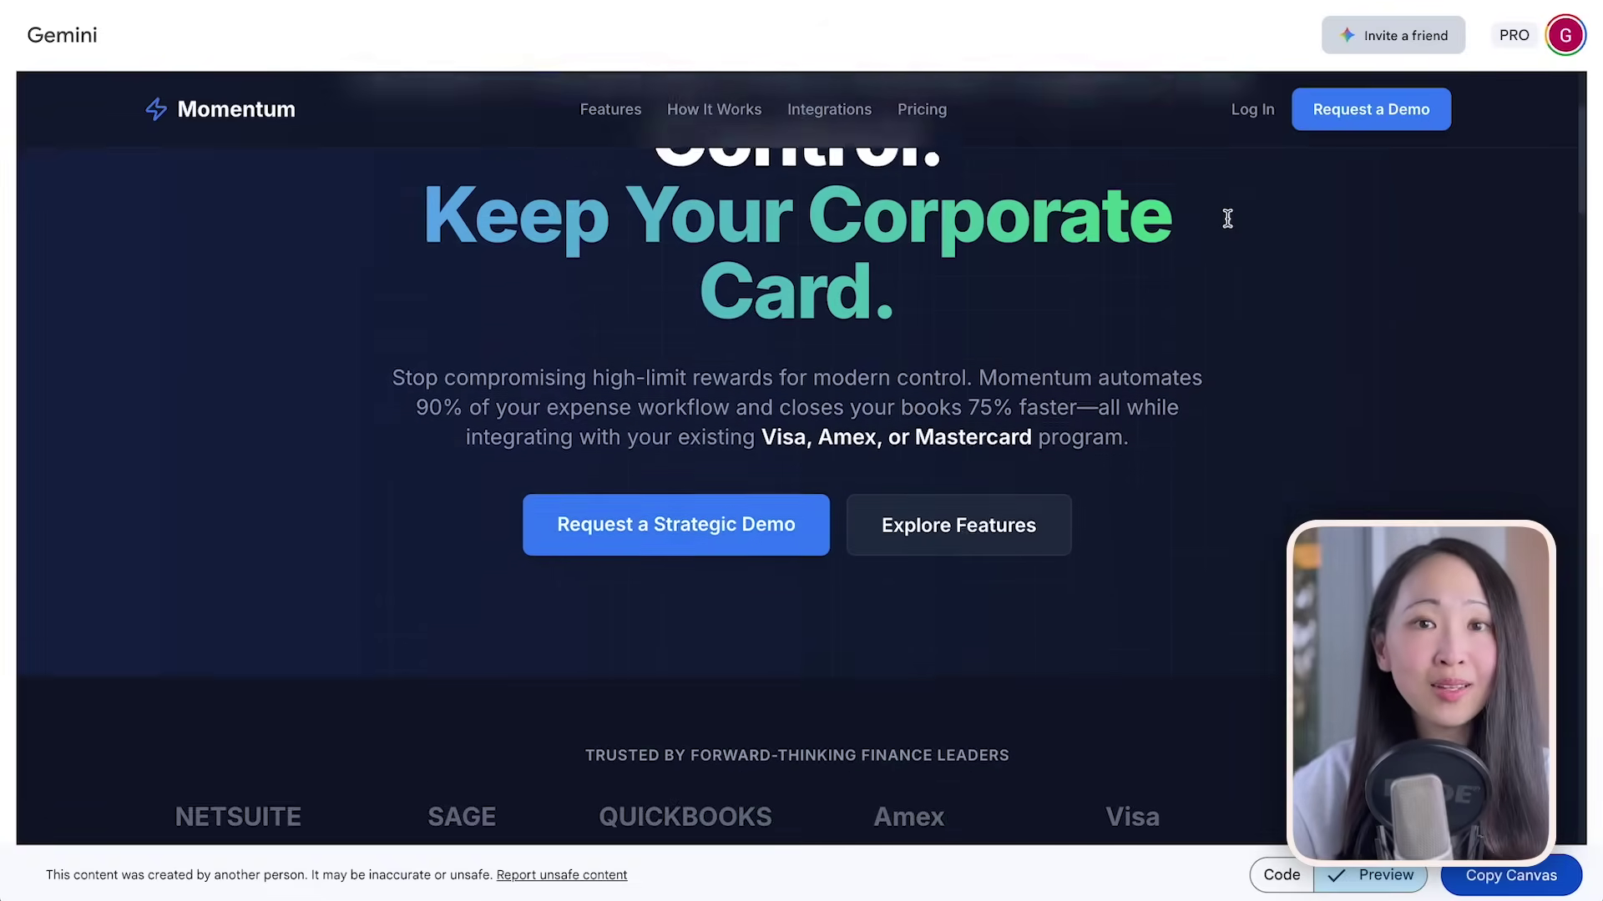
pyautogui.scroll(3, 1227, 219)
pyautogui.scroll(-1, 1227, 219)
pyautogui.scroll(1, 1227, 219)
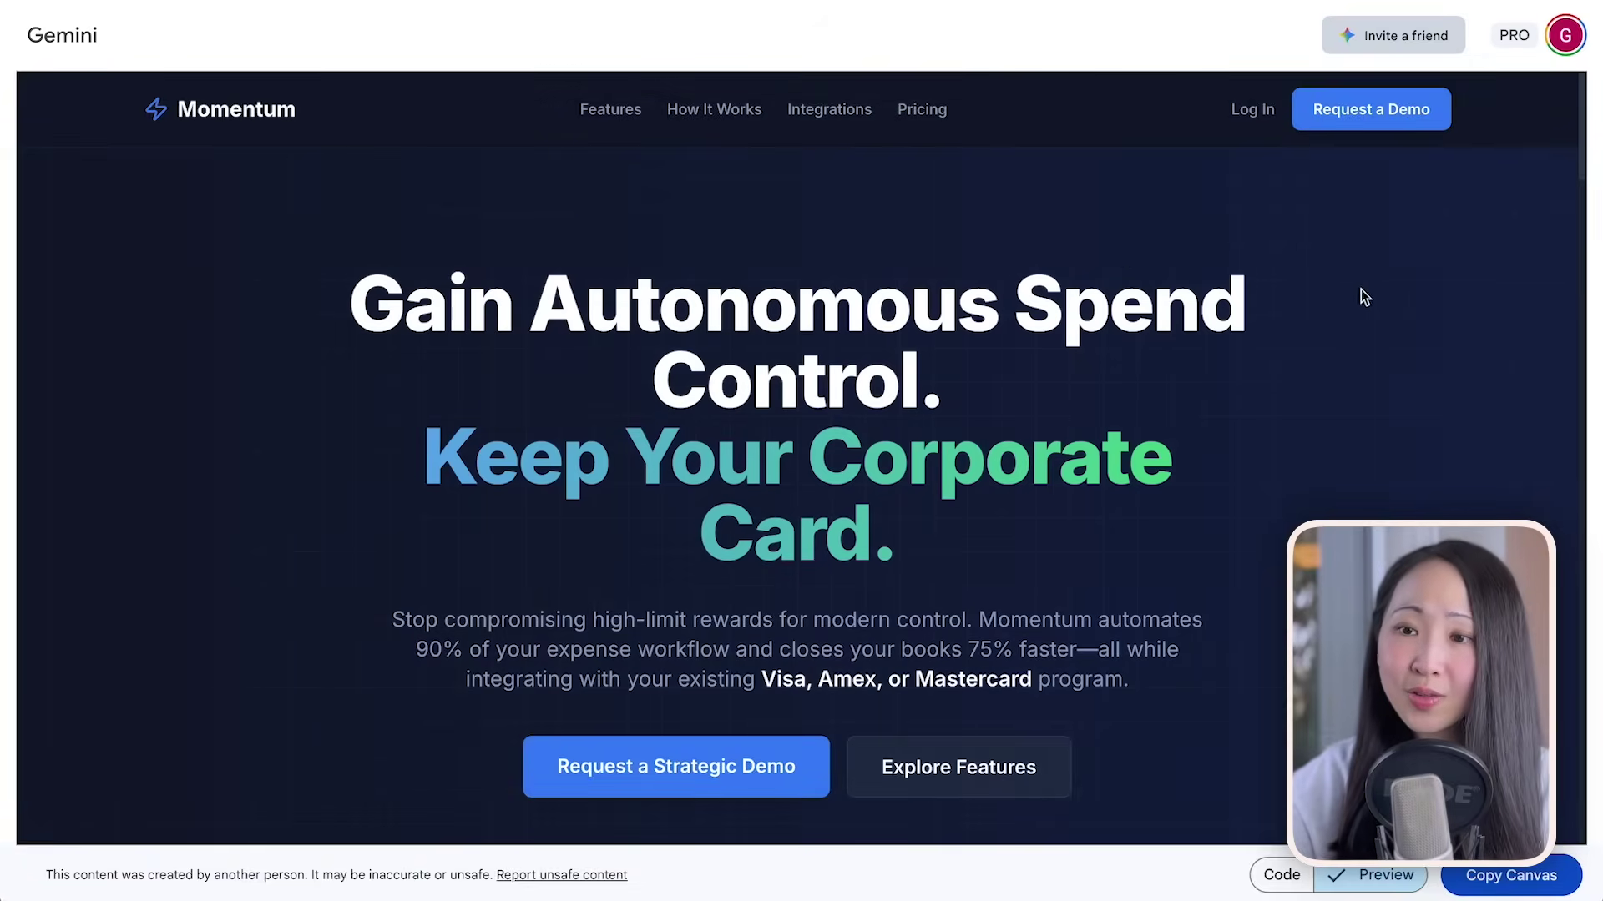
pyautogui.scroll(-1, 1305, 300)
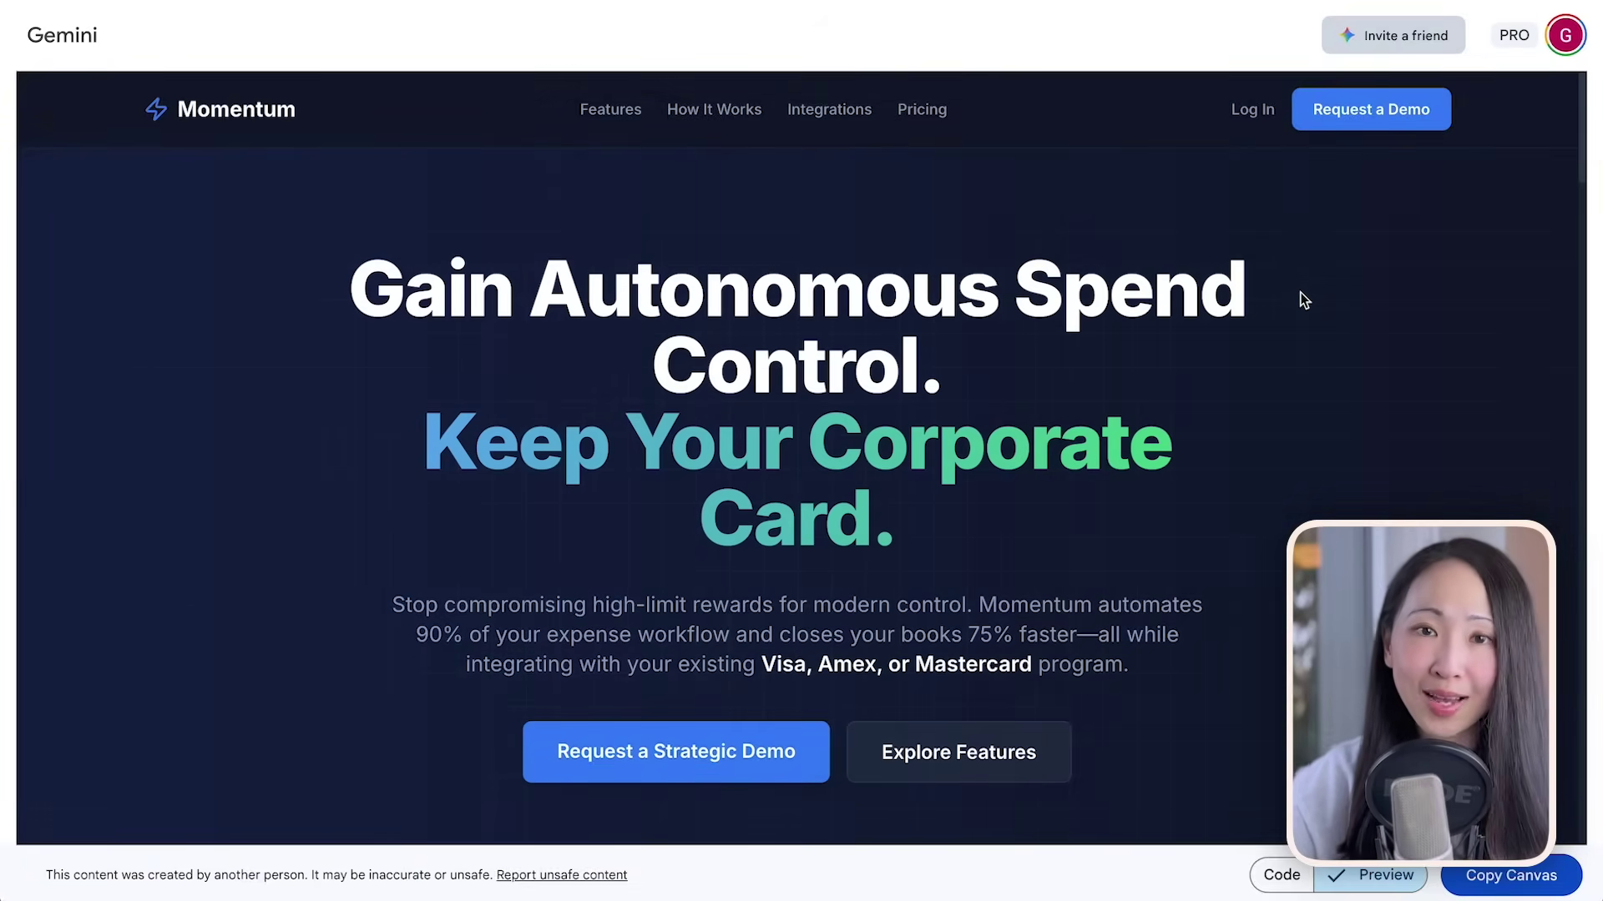